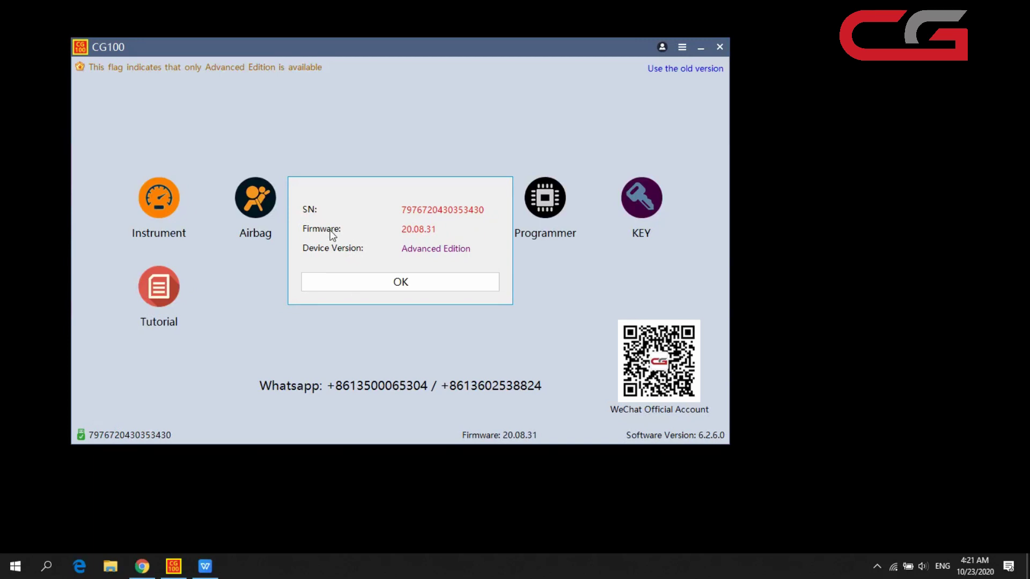
- Dismiss the device information box and bring the CG100-III product page to the front
click(402, 285)
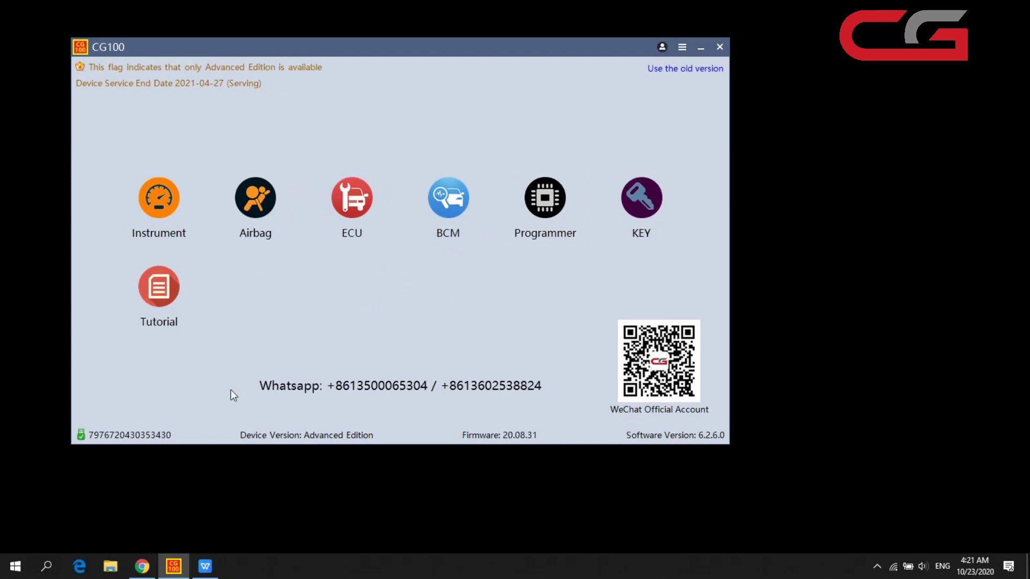
mouse_move(142, 567)
click(184, 501)
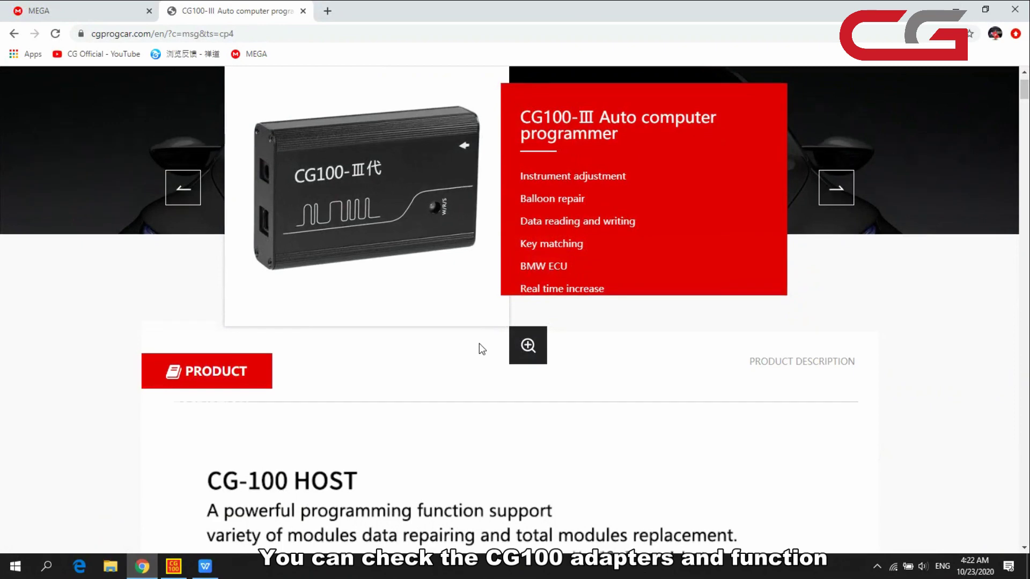
- Browse the CG100-III product page's adapter listings, then bring CG100 forward
scroll(479, 345, down, 2)
scroll(480, 346, down, 20)
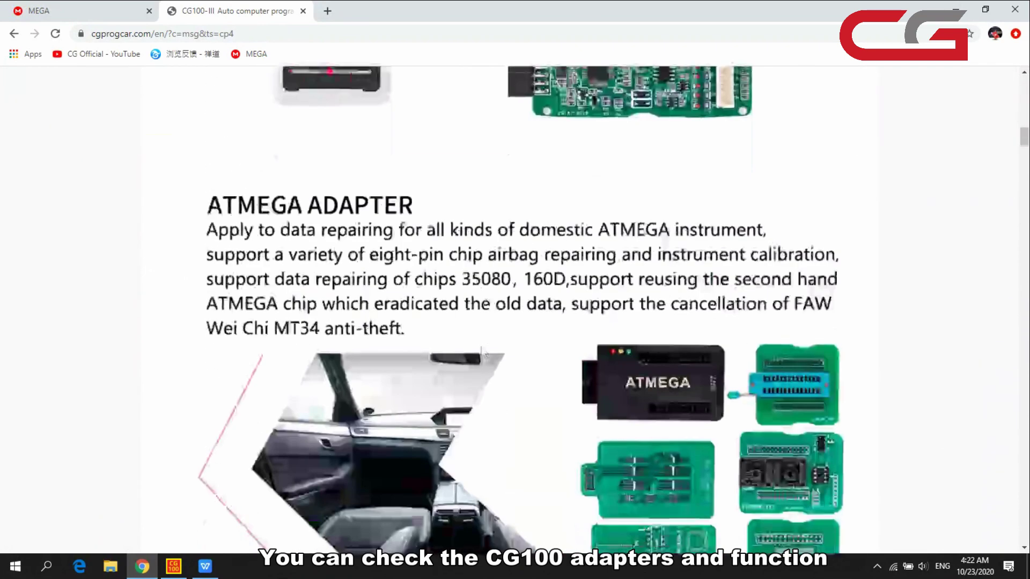
scroll(493, 358, up, 8)
scroll(494, 358, down, 14)
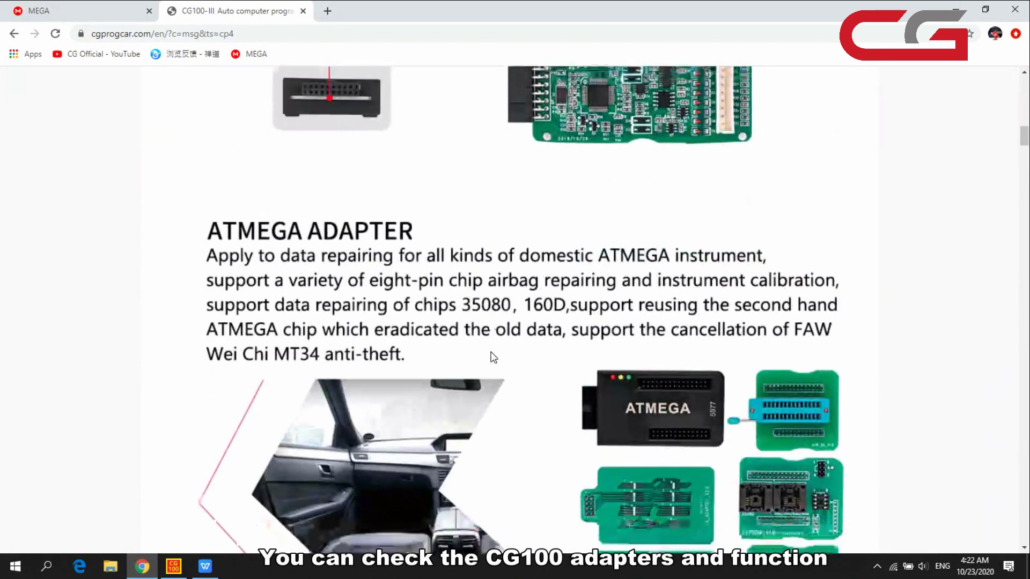
scroll(493, 358, down, 20)
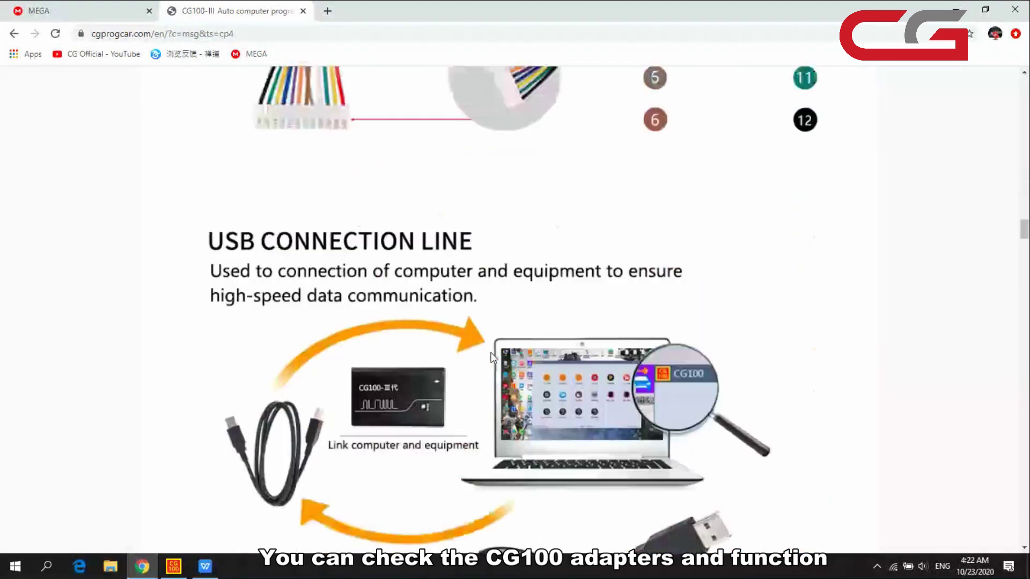
scroll(493, 358, down, 15)
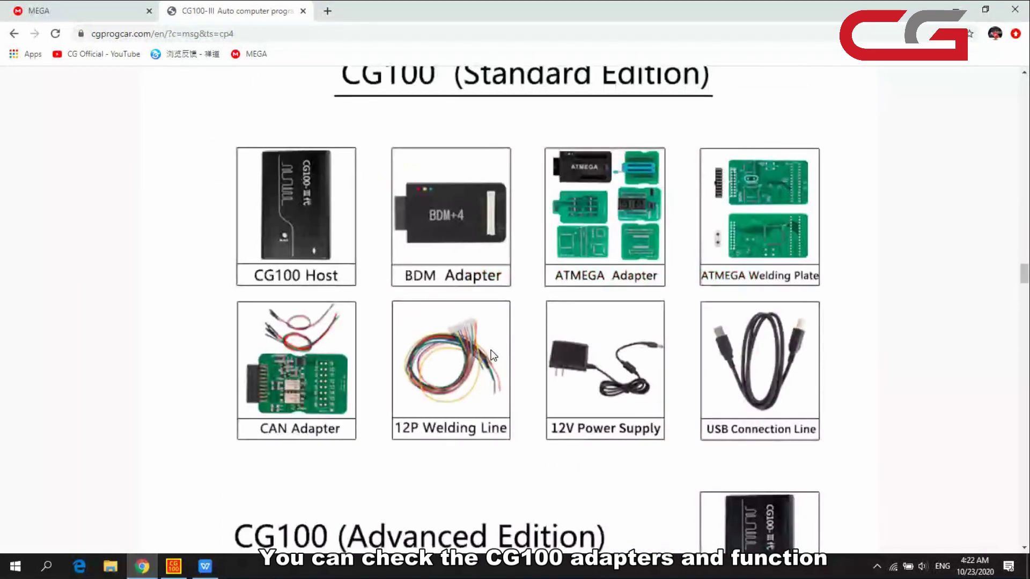
scroll(493, 356, up, 1)
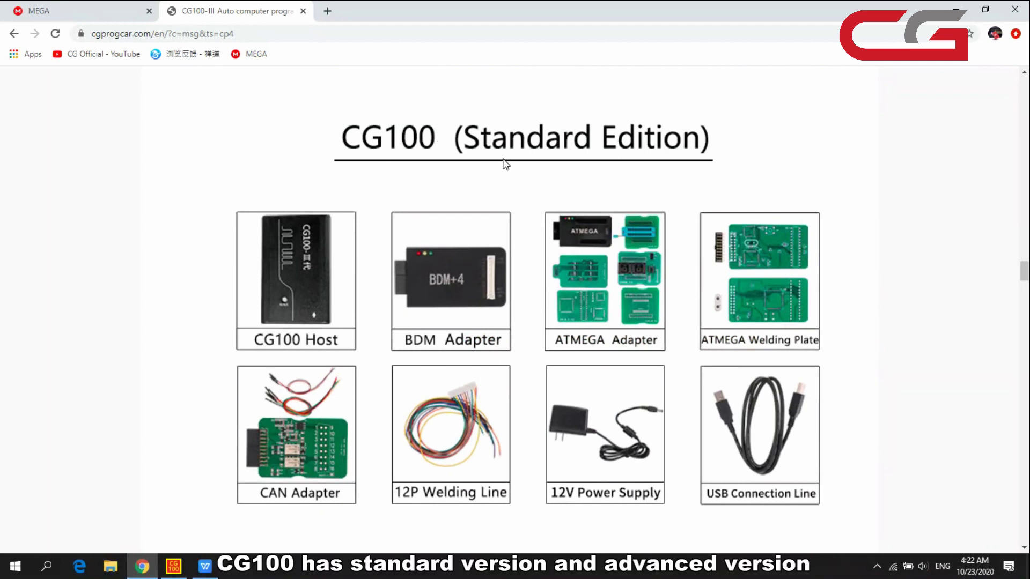
scroll(437, 329, down, 6)
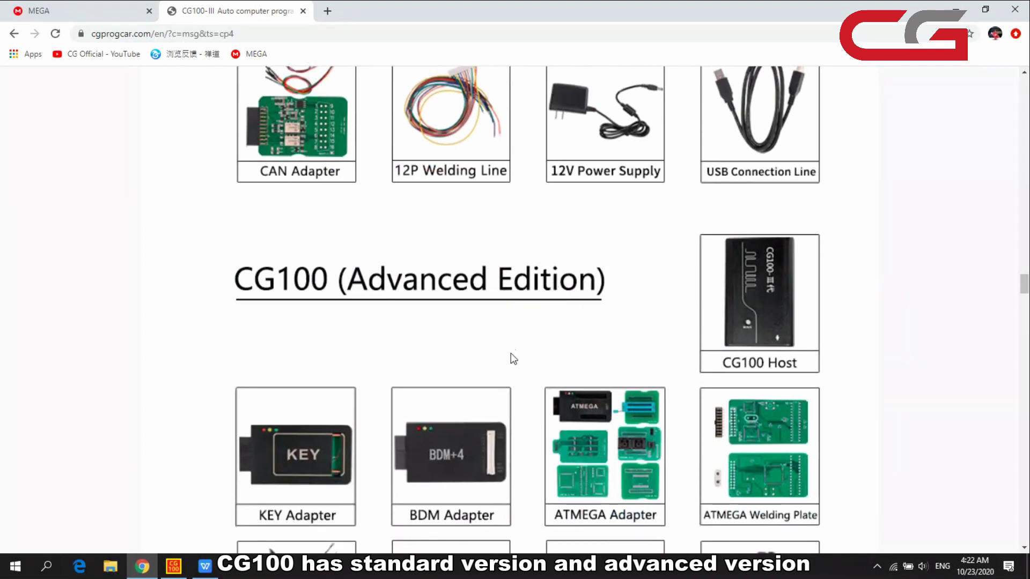
scroll(511, 354, up, 1)
click(172, 568)
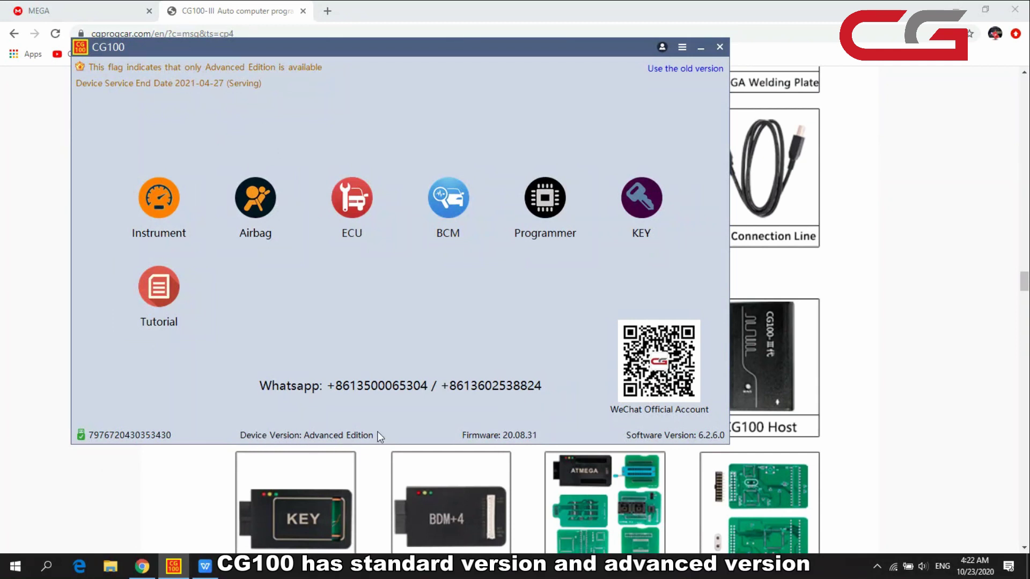
- Compare the Standard and Advanced Edition kit grids on the product page, then return to CG100
click(898, 352)
scroll(899, 352, up, 10)
scroll(696, 345, down, 5)
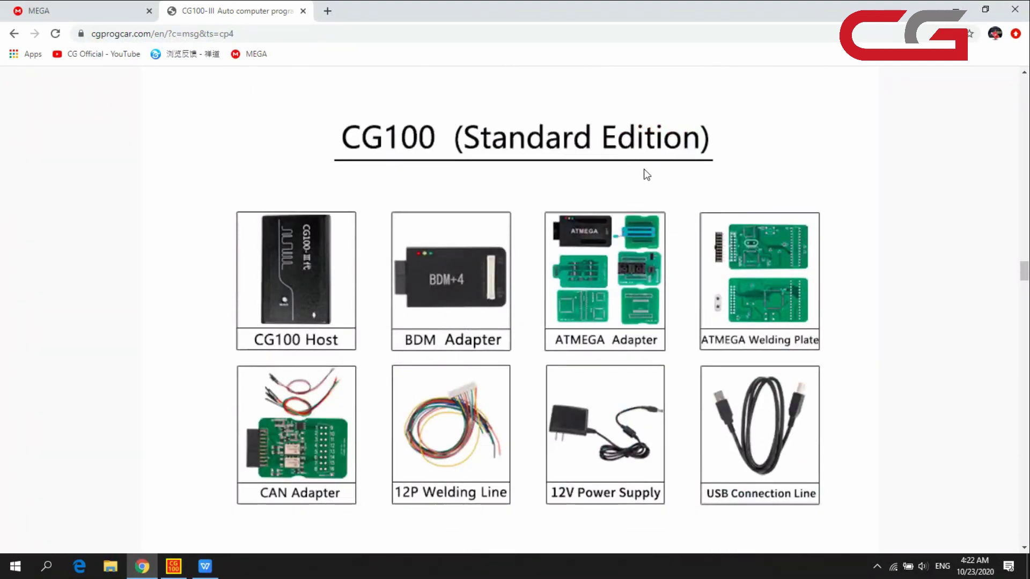
scroll(639, 166, down, 2)
scroll(640, 169, up, 3)
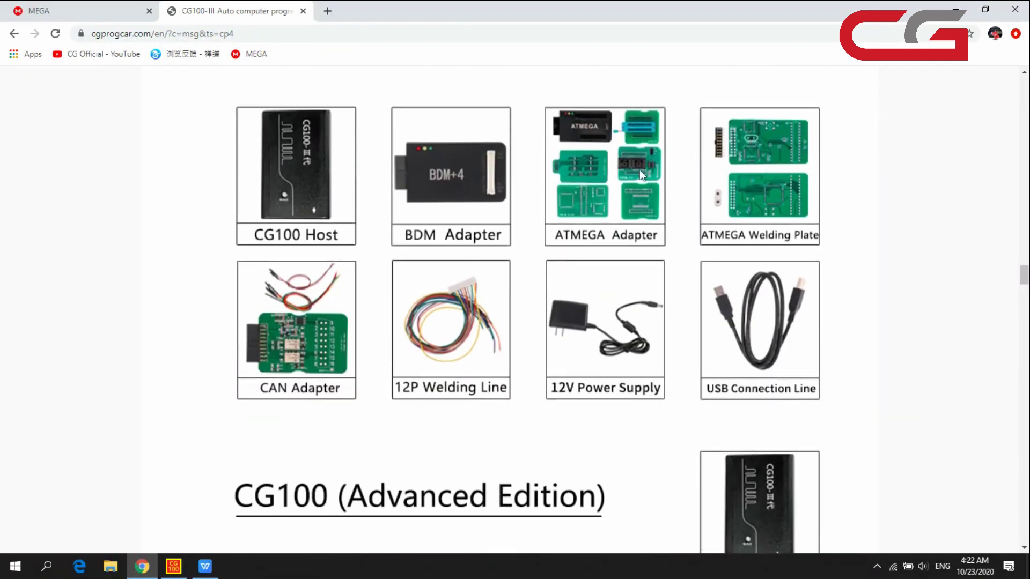
scroll(639, 170, down, 3)
scroll(639, 170, up, 3)
scroll(640, 173, down, 8)
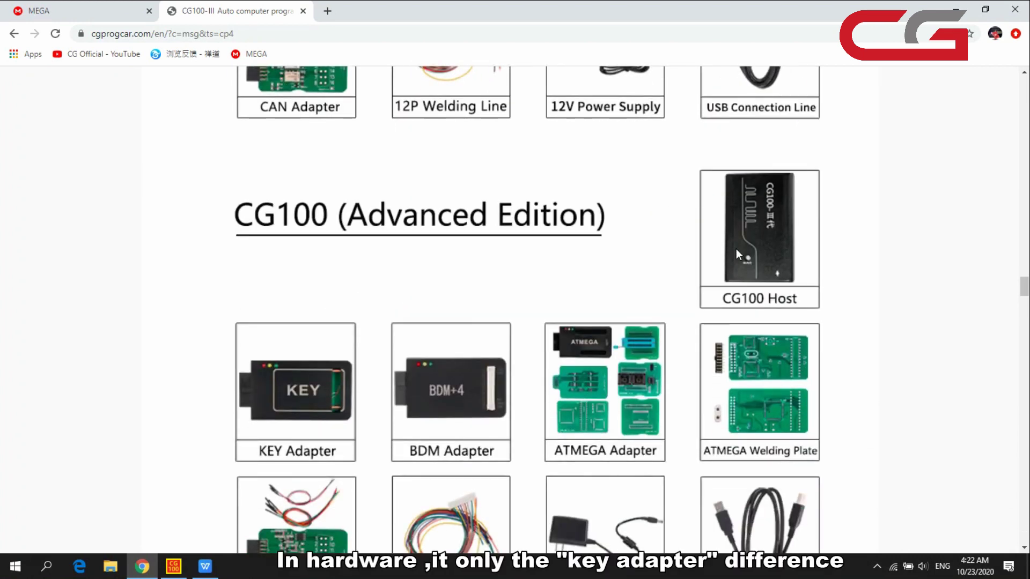
scroll(694, 254, down, 4)
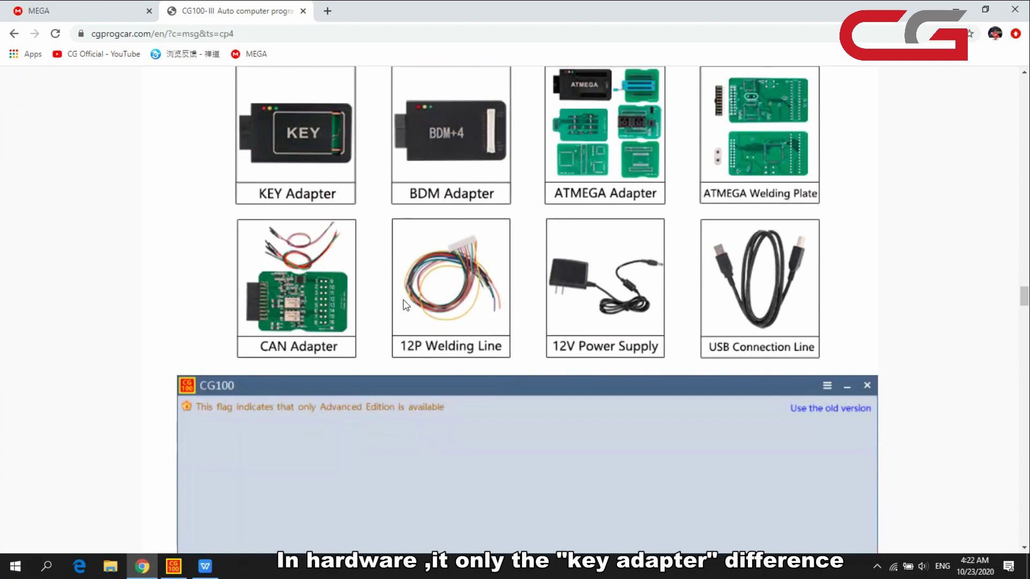
scroll(515, 298, up, 3)
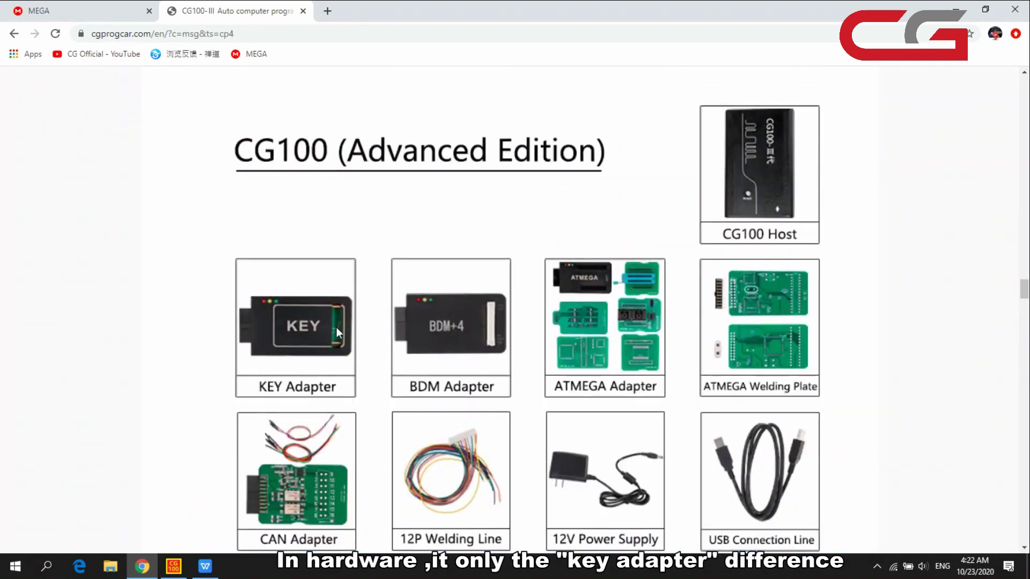
scroll(312, 343, up, 8)
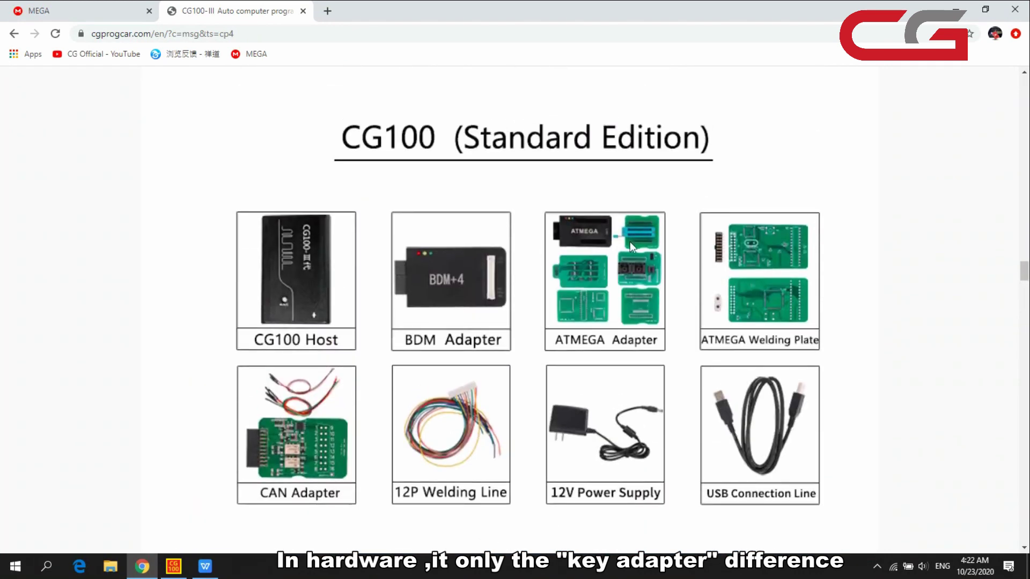
scroll(612, 298, down, 7)
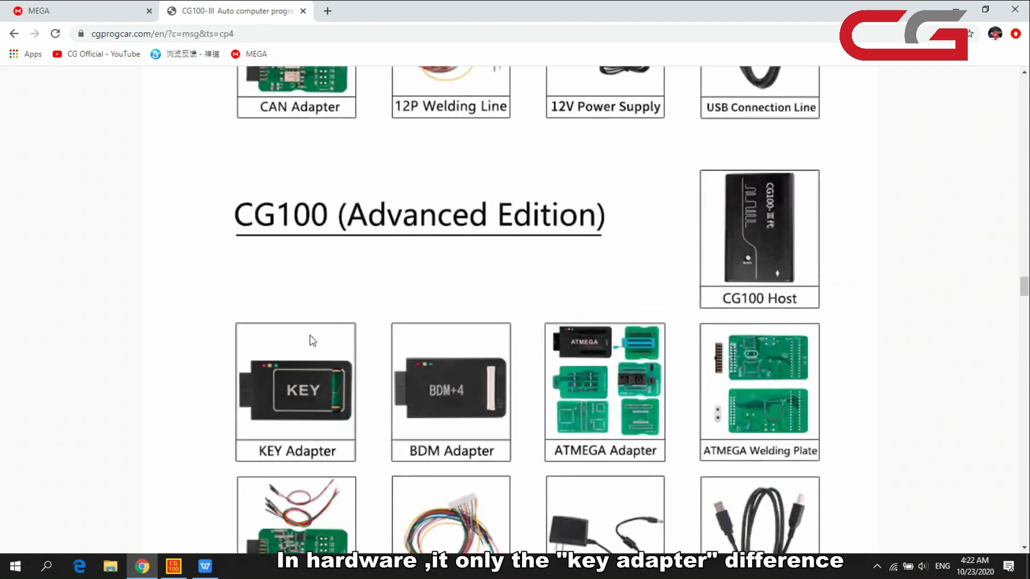
click(182, 567)
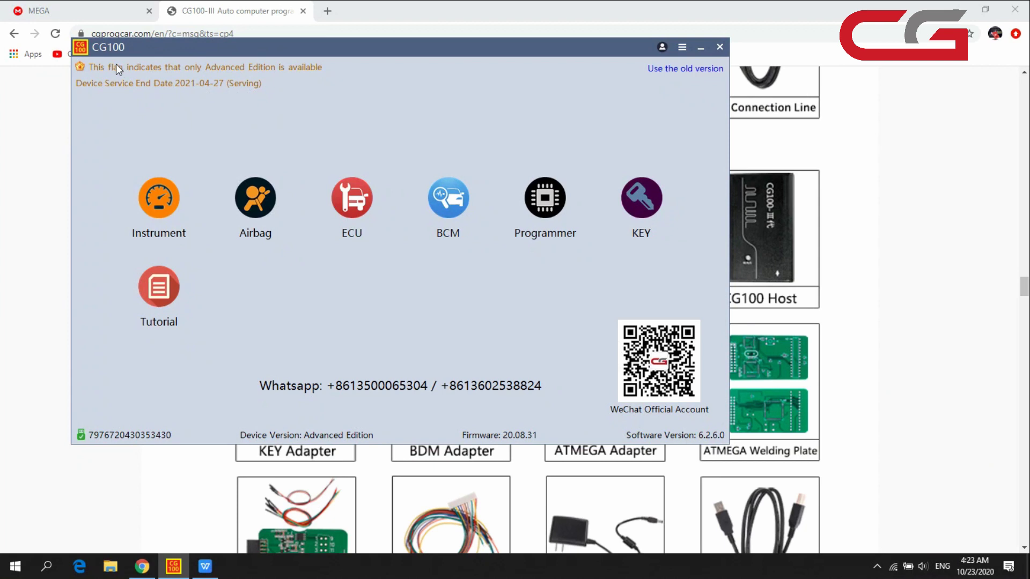
- Switch the browser to the MEGA 'changguang' folder of CG100 setup files
click(126, 10)
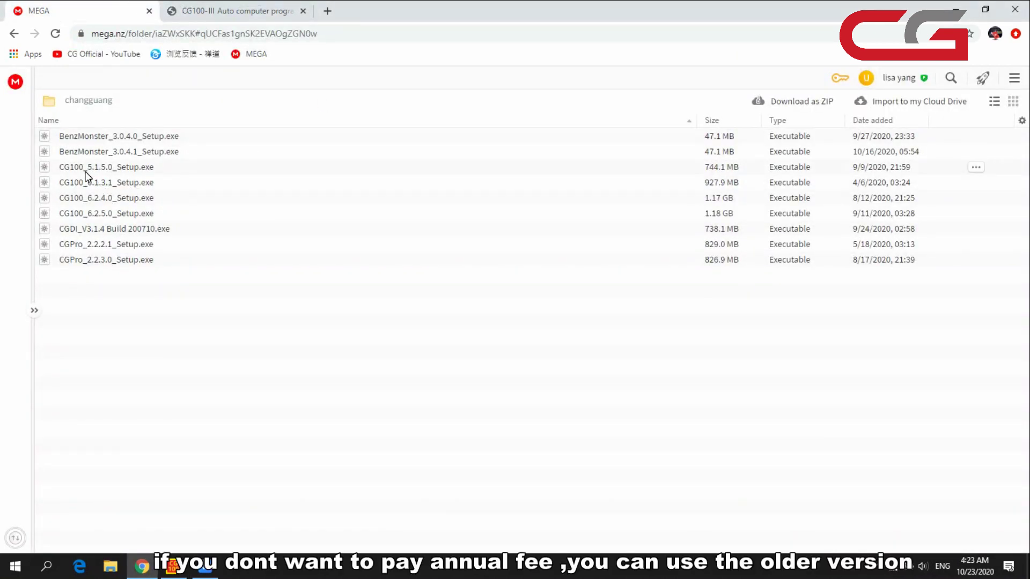
- Highlight the CG100_6.1.3.1 and CG100_5.1.5.0 setup files and the folder link, then return to the product page
click(152, 190)
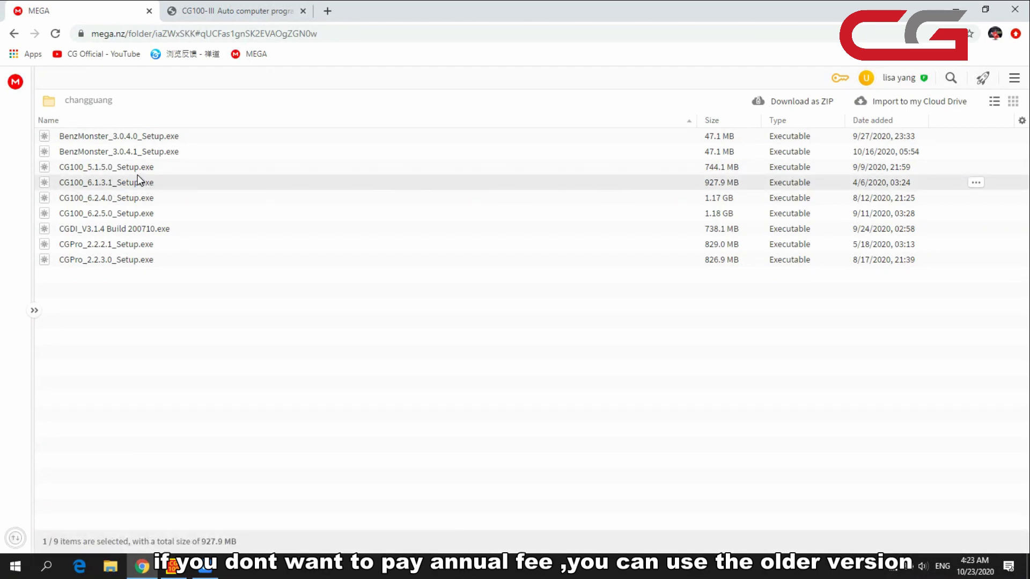
click(154, 167)
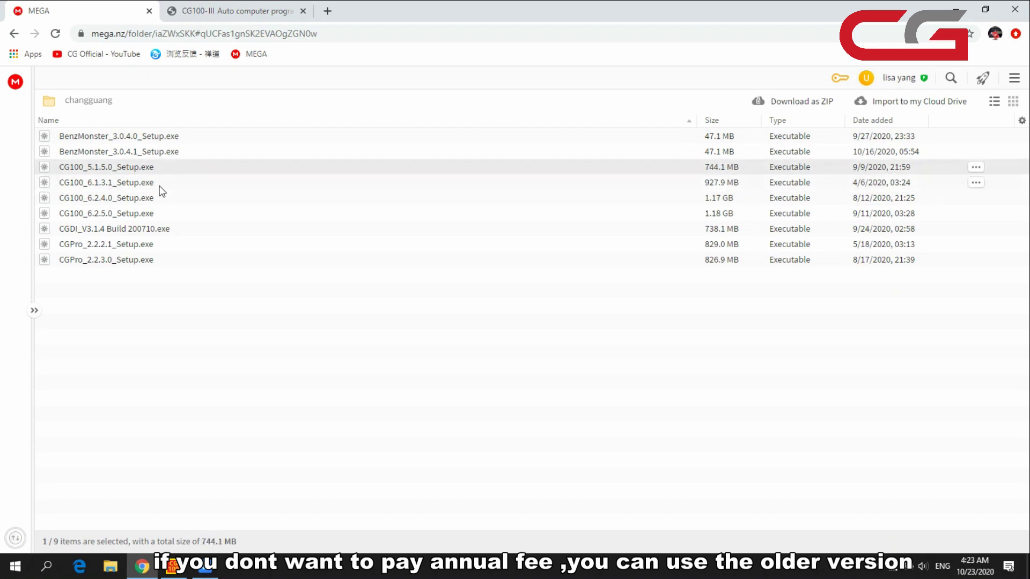
click(161, 189)
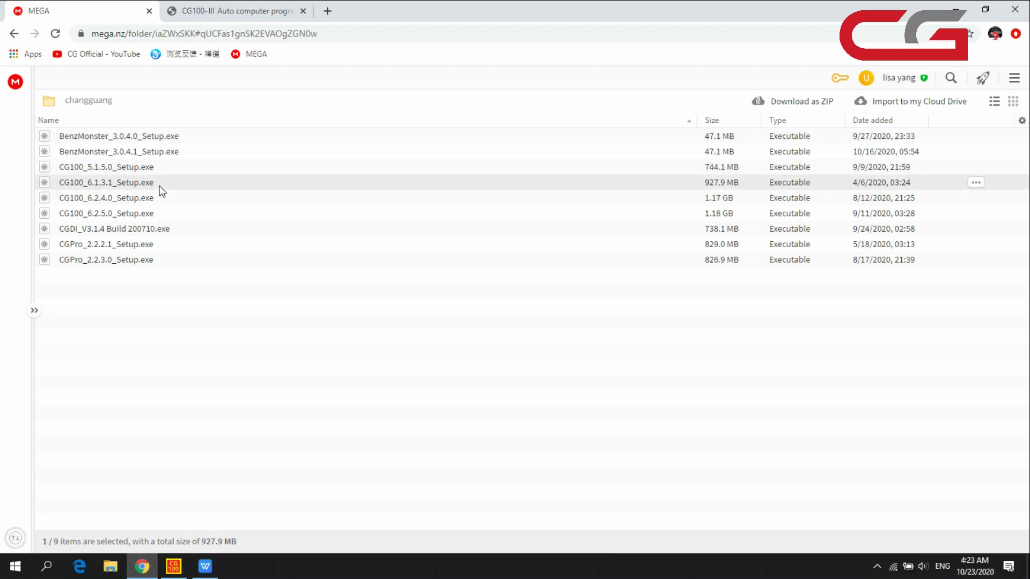
click(174, 34)
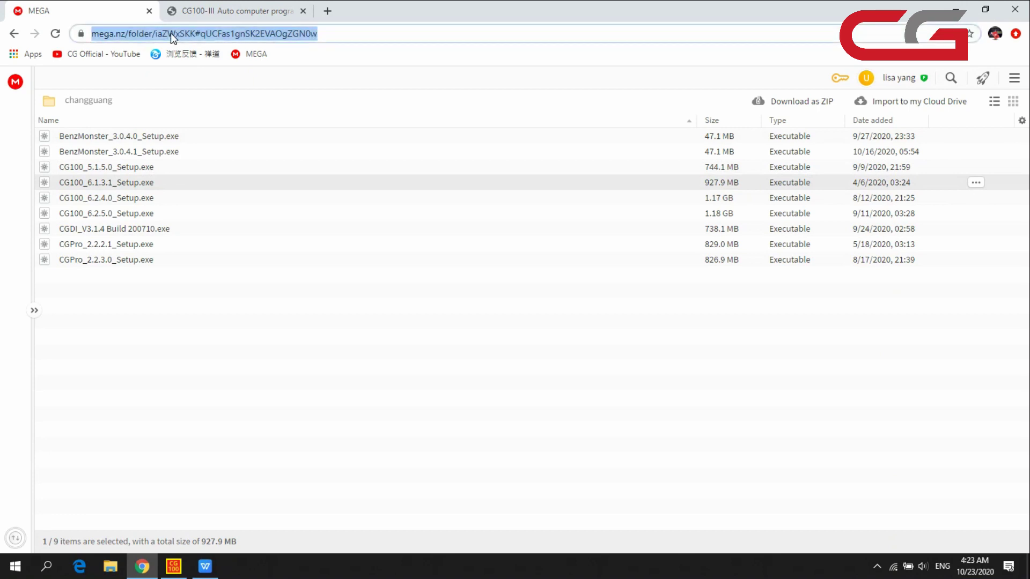
click(198, 11)
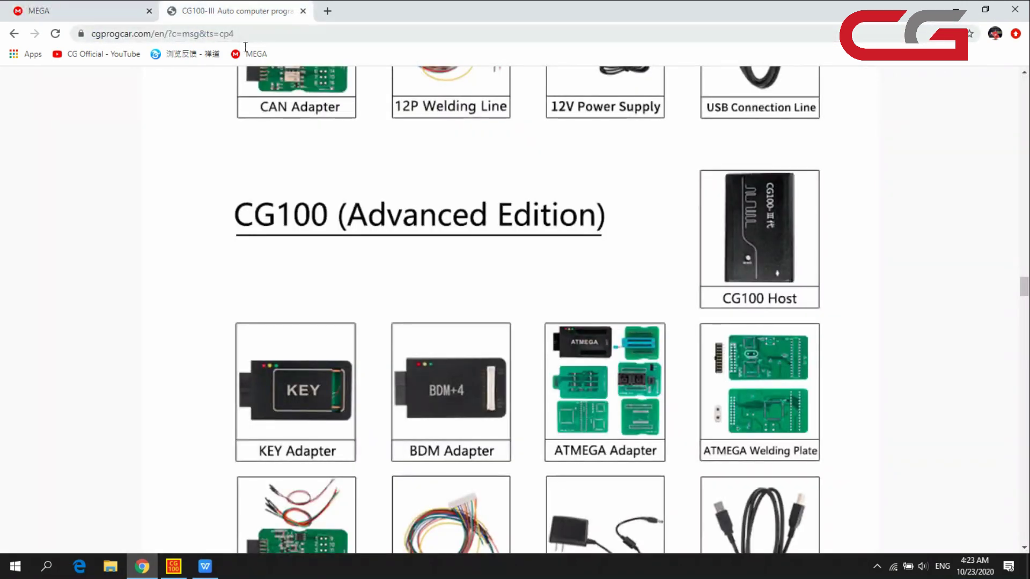
- Select the product page URL, scroll back up to CG-100 HOST, then return to CG100
click(246, 44)
scroll(402, 230, up, 15)
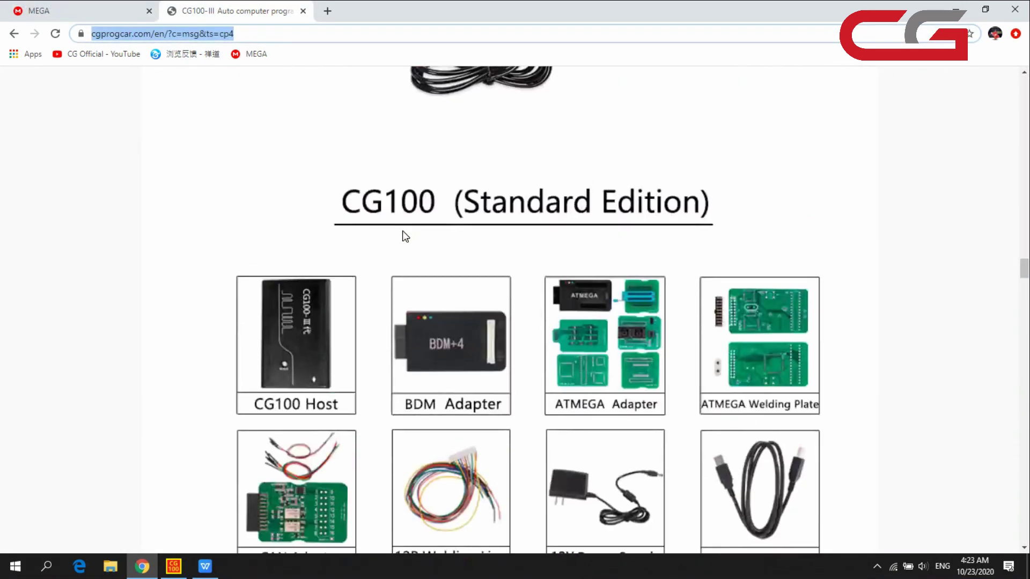
scroll(412, 225, up, 20)
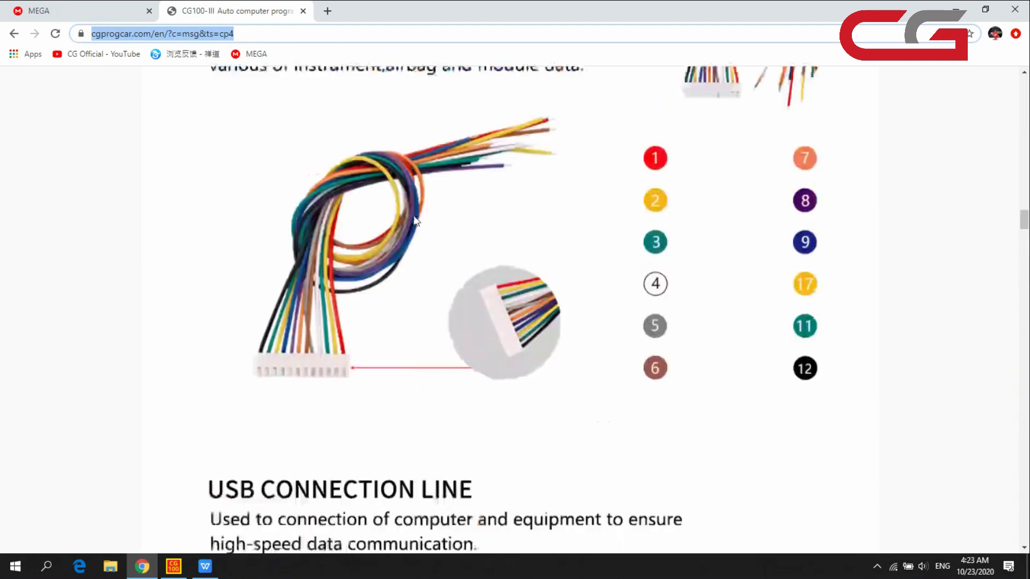
scroll(416, 212, up, 10)
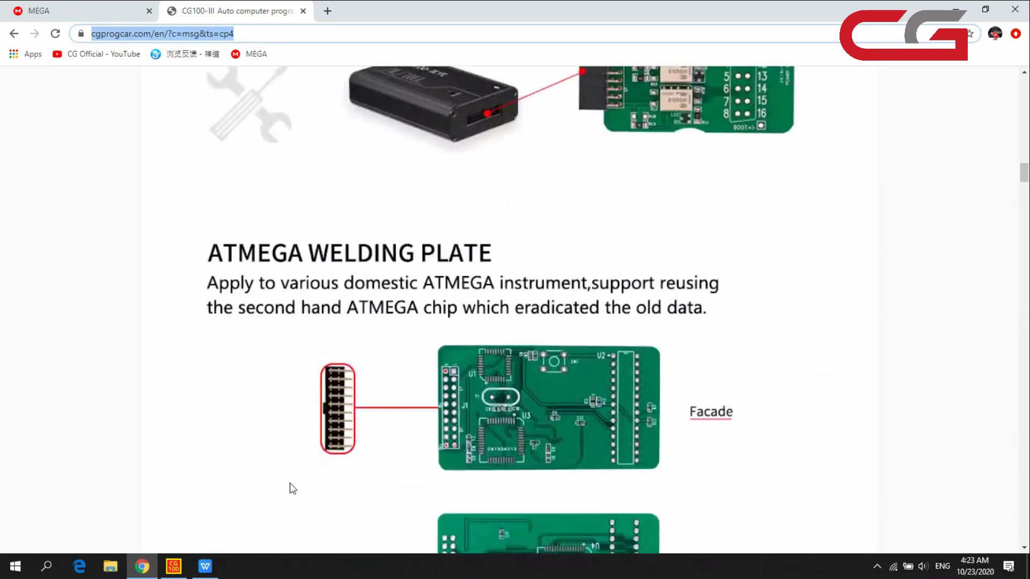
scroll(429, 290, up, 20)
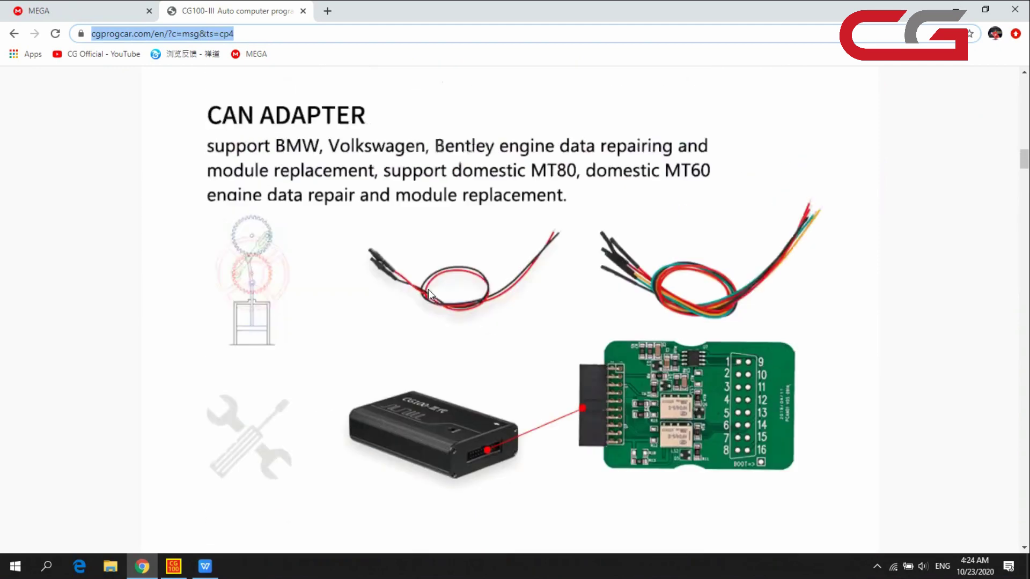
scroll(428, 289, up, 20)
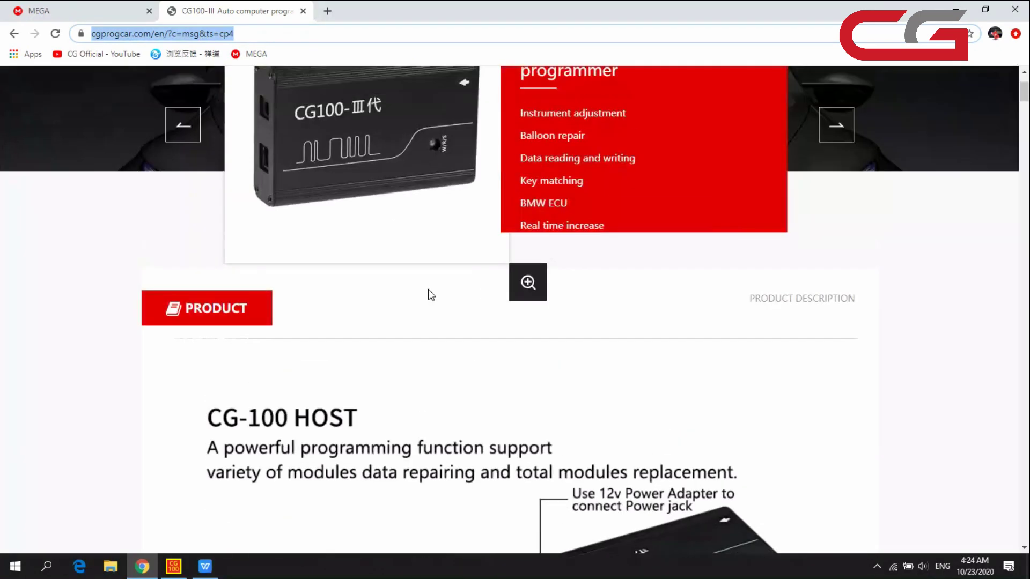
scroll(428, 290, down, 4)
scroll(429, 294, up, 4)
scroll(440, 298, down, 5)
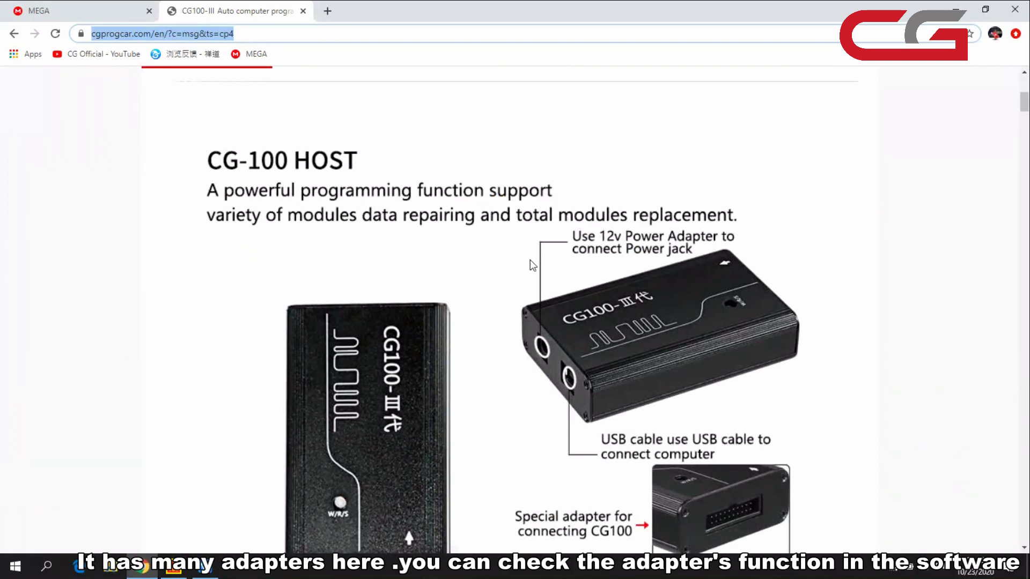
click(175, 576)
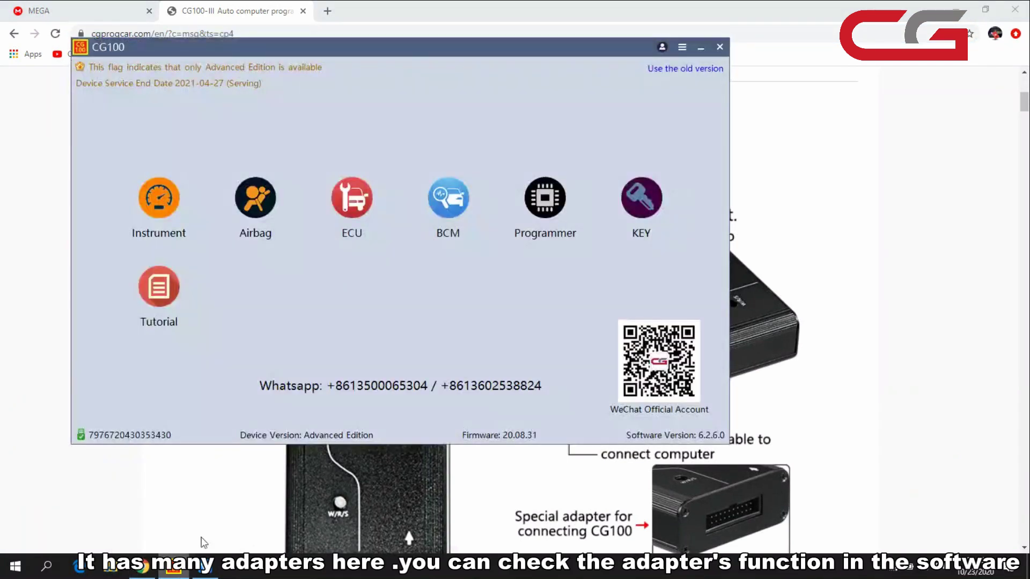
click(280, 218)
click(699, 414)
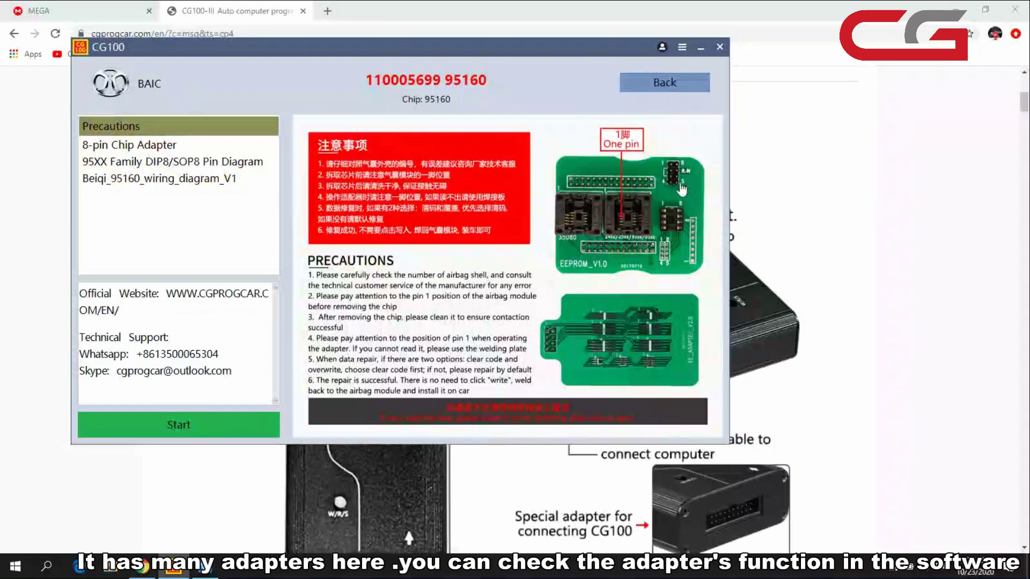
click(140, 146)
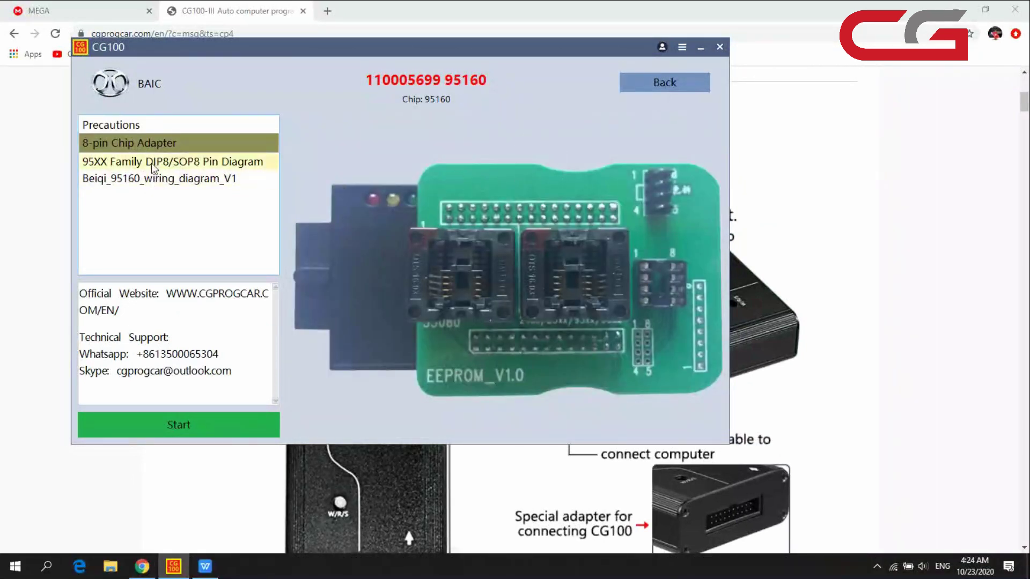
click(261, 161)
click(134, 178)
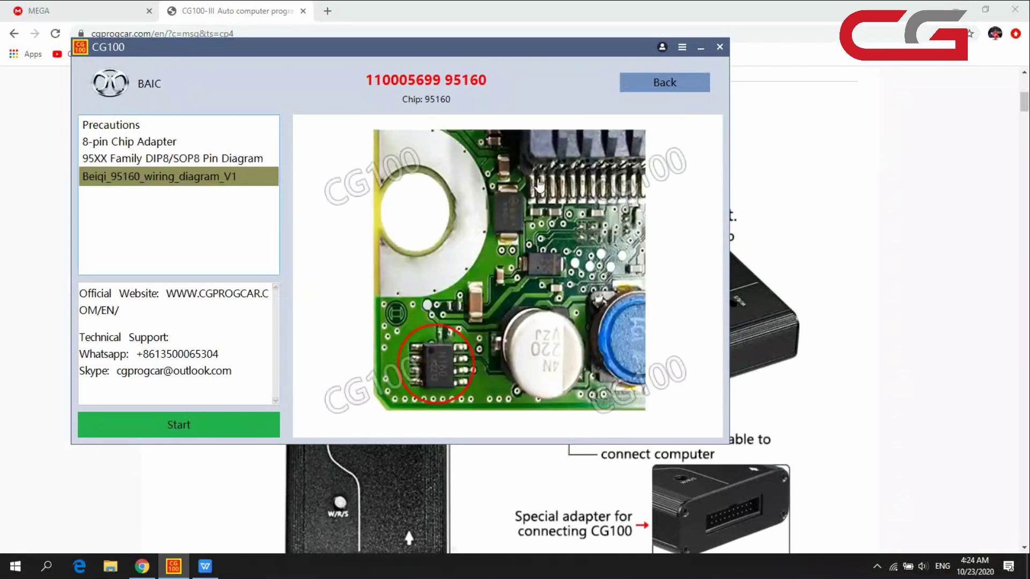
click(661, 90)
click(661, 86)
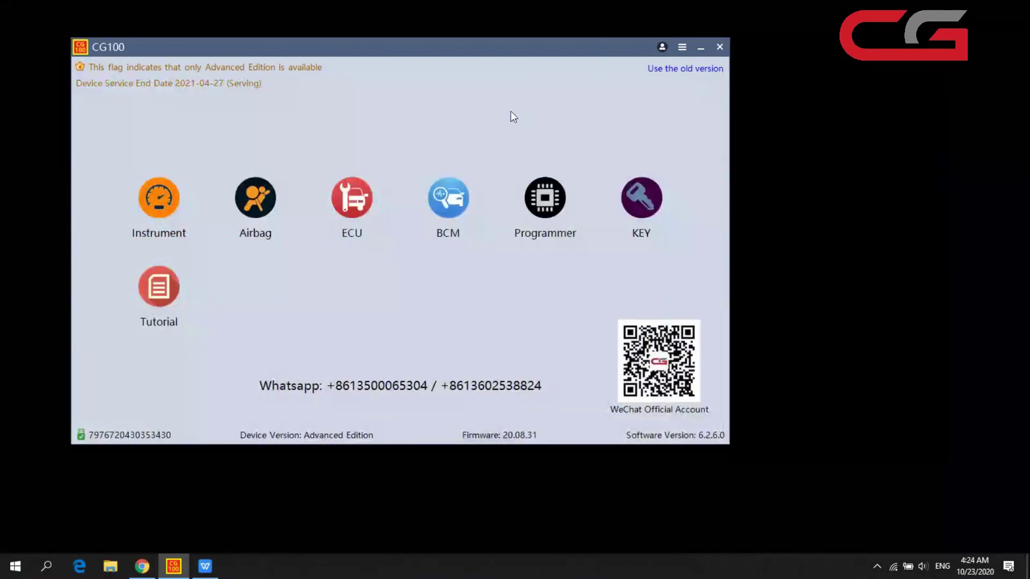
drag(459, 51, 443, 57)
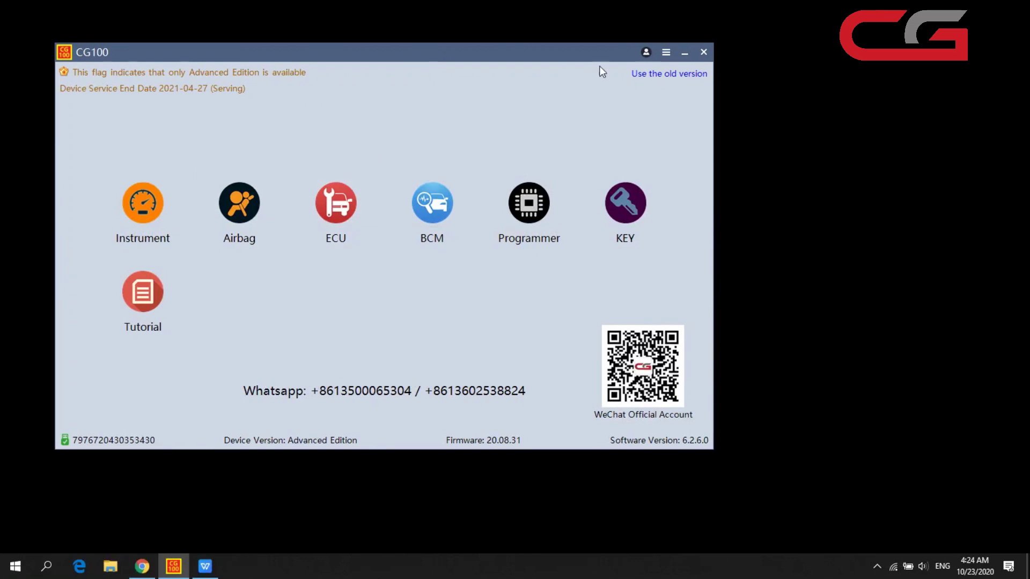
click(646, 52)
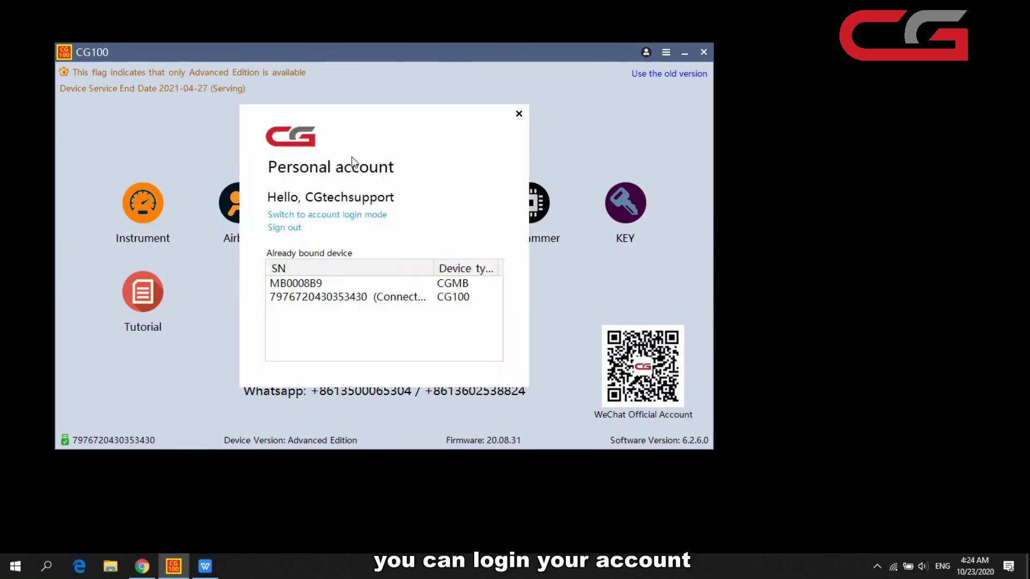
click(519, 114)
click(666, 52)
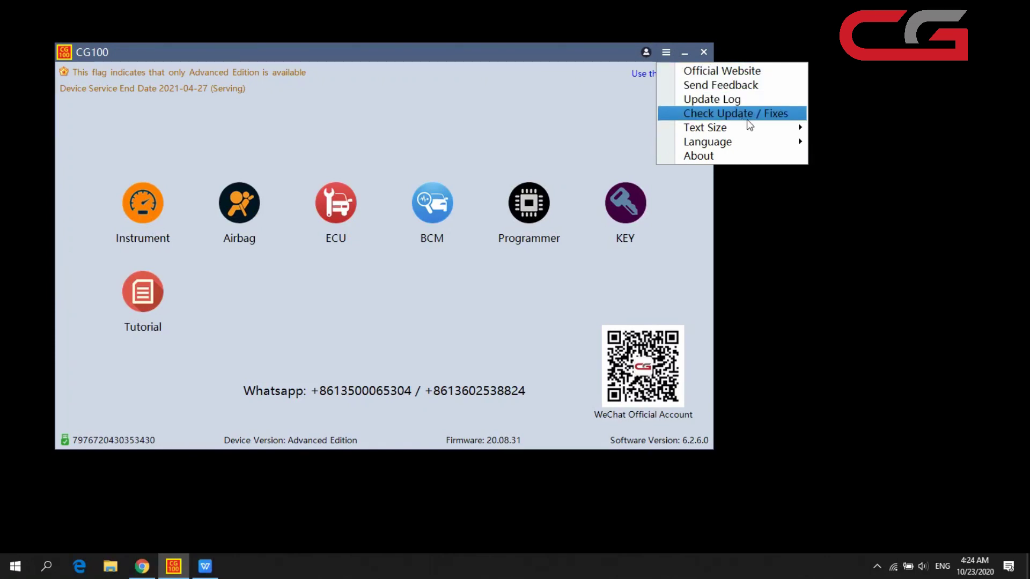
click(730, 155)
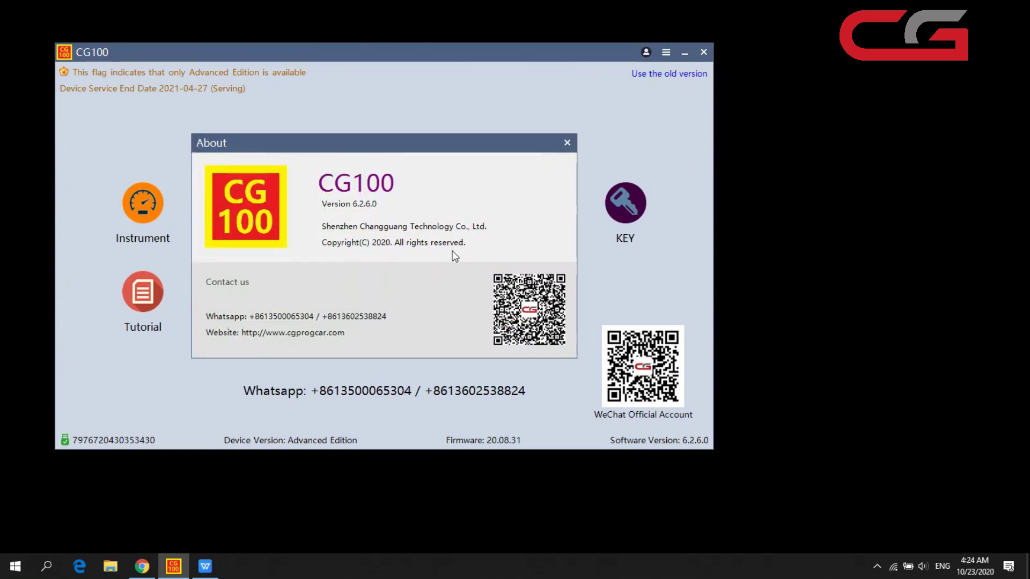
click(567, 143)
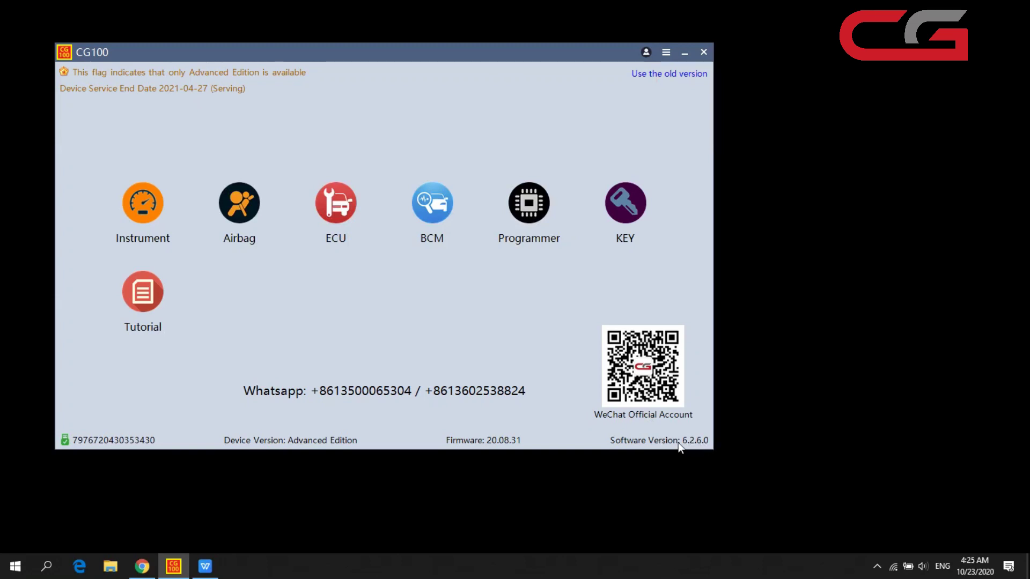
- Try the old version, browse 9S12 > Chery, back out to the menu, and switch to the new version
click(670, 75)
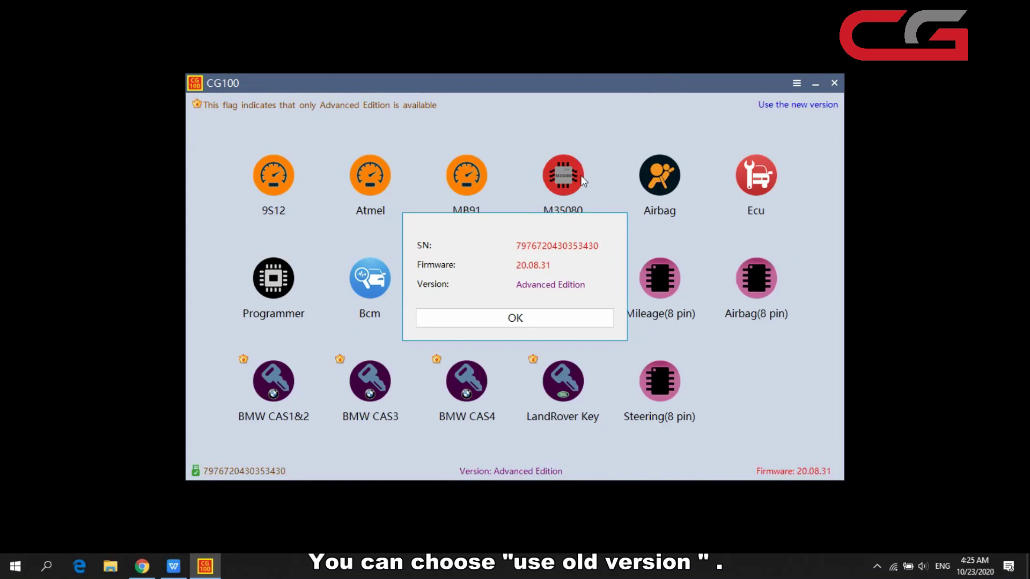
click(547, 321)
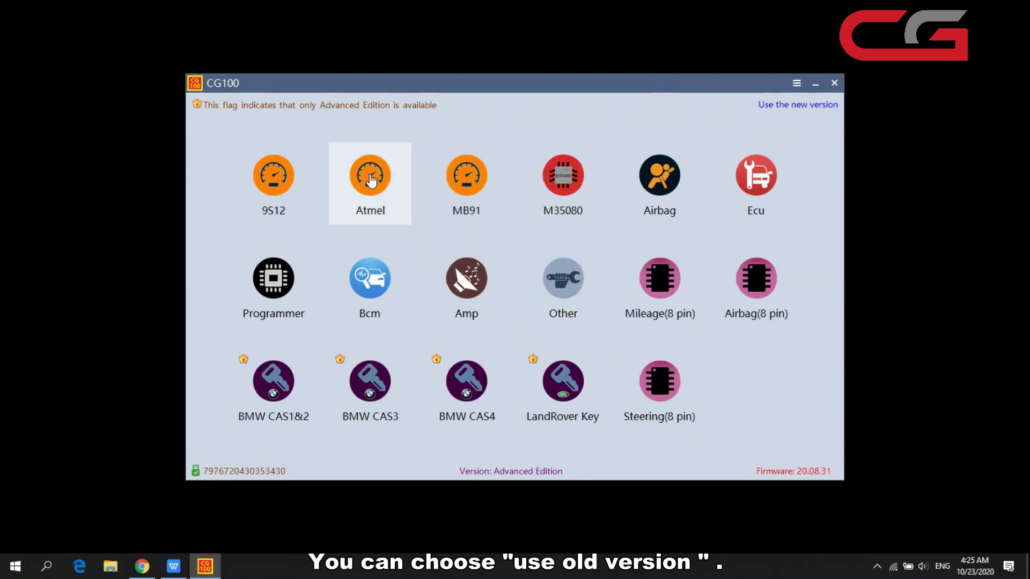
click(274, 177)
click(527, 202)
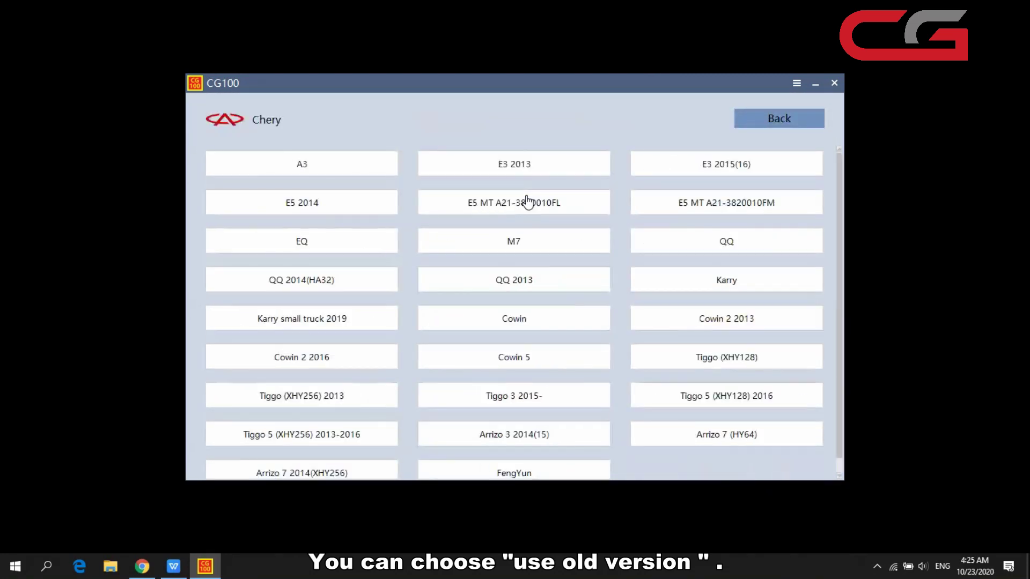
click(786, 118)
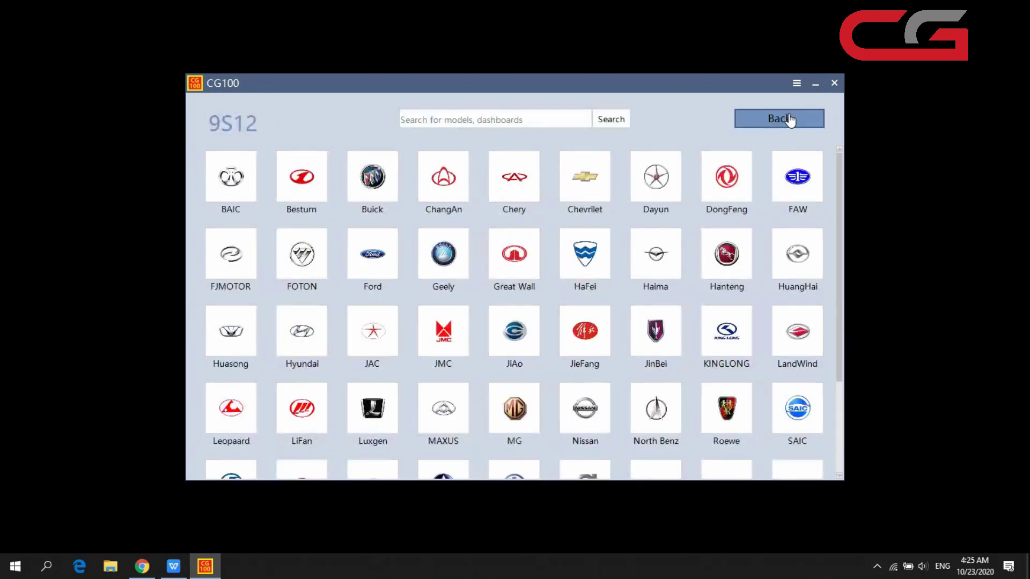
click(782, 117)
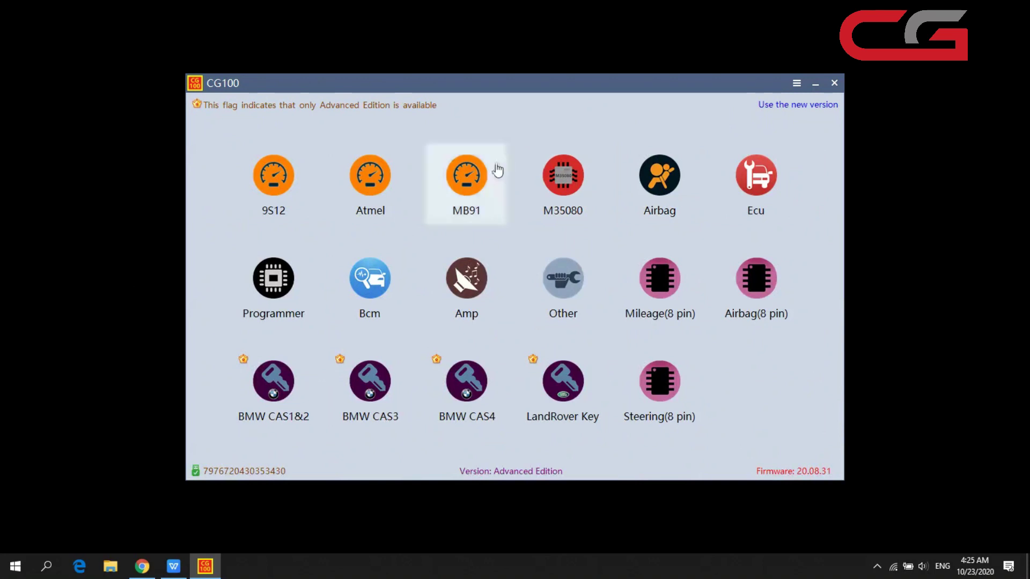
click(765, 110)
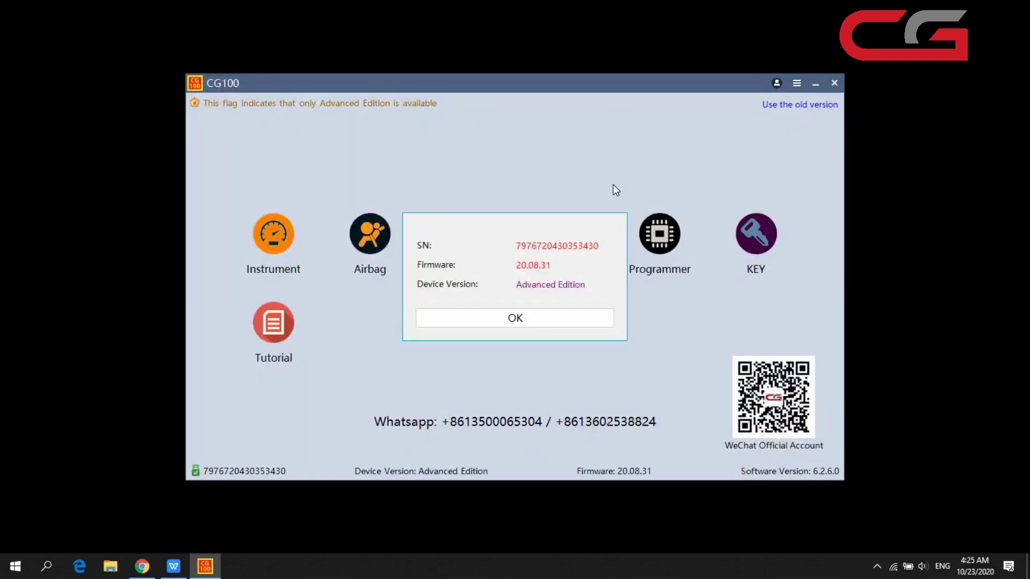
- Acknowledge the device info notice, shift the CG100 window left, and bring up the CG100 manual
click(519, 315)
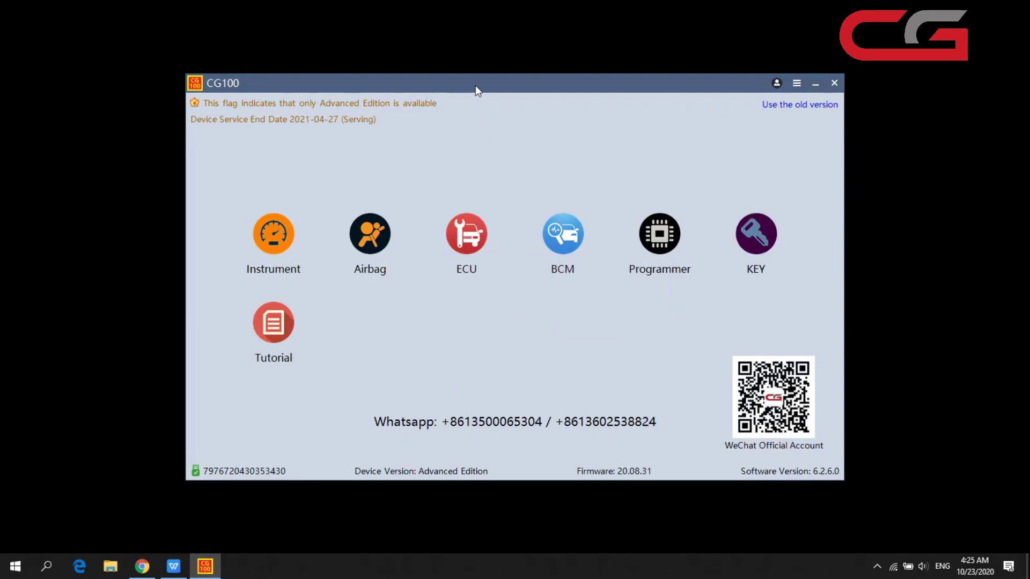
drag(476, 85, 411, 82)
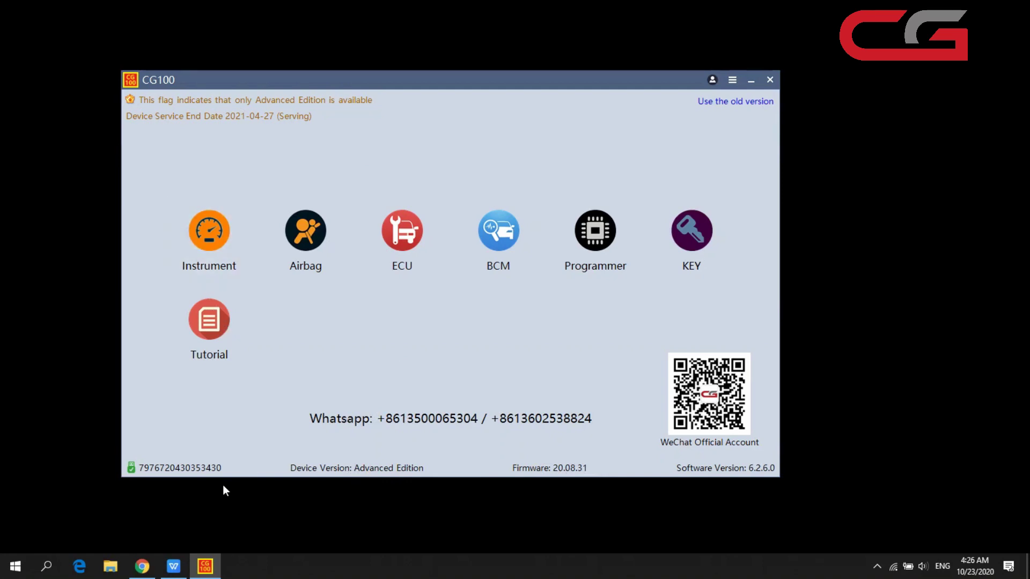
click(180, 573)
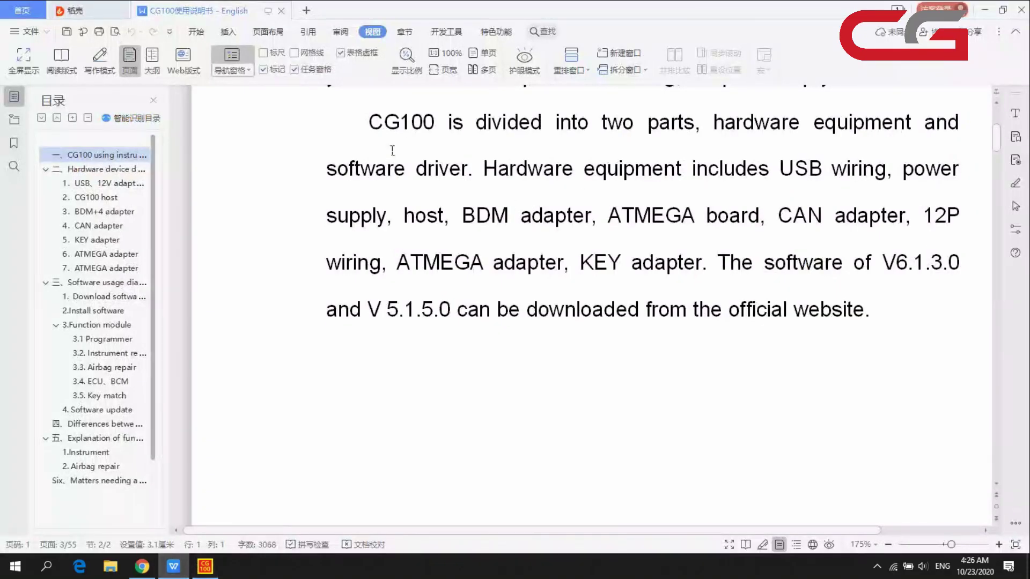
- Visit the manual's Hardware device description, USB/12V adapter and 2. CG100 host sections
scroll(315, 223, up, 10)
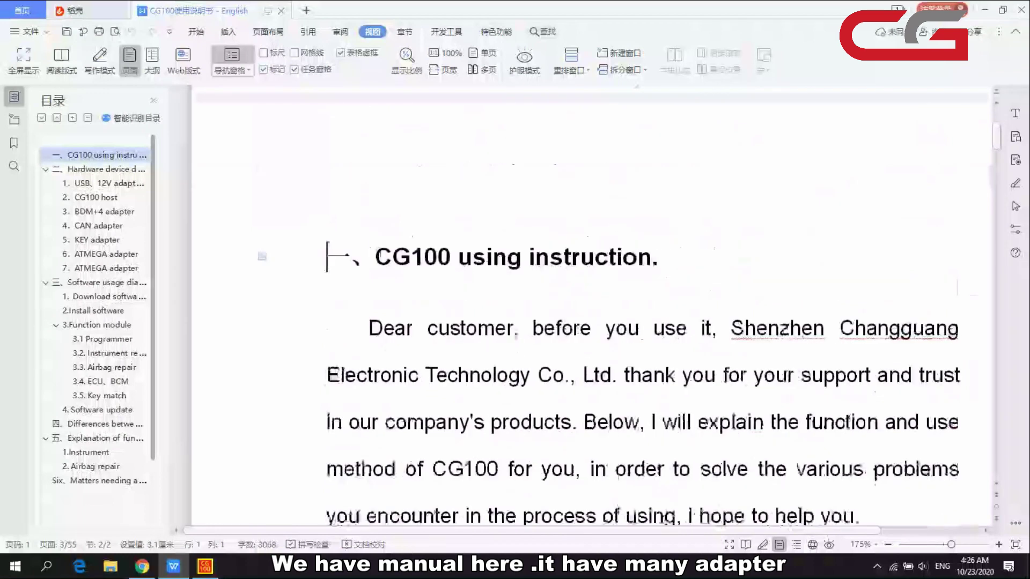
scroll(380, 253, down, 5)
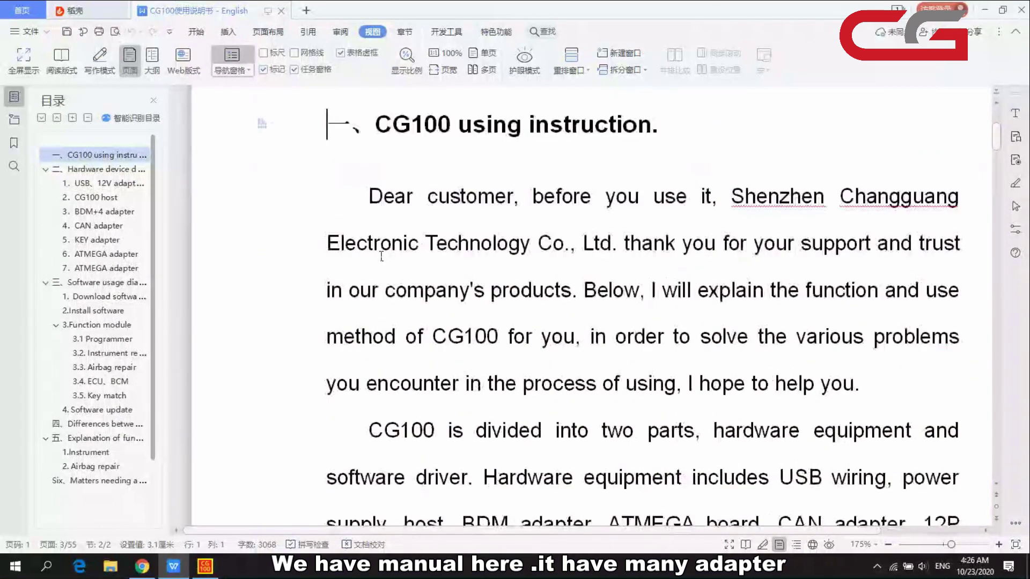
click(98, 172)
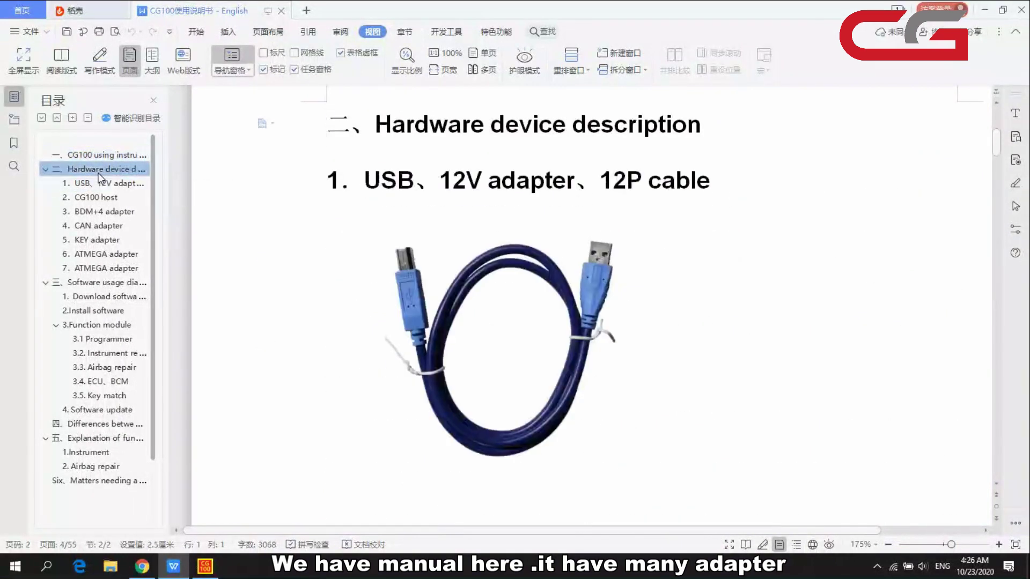
click(98, 182)
click(116, 172)
click(96, 198)
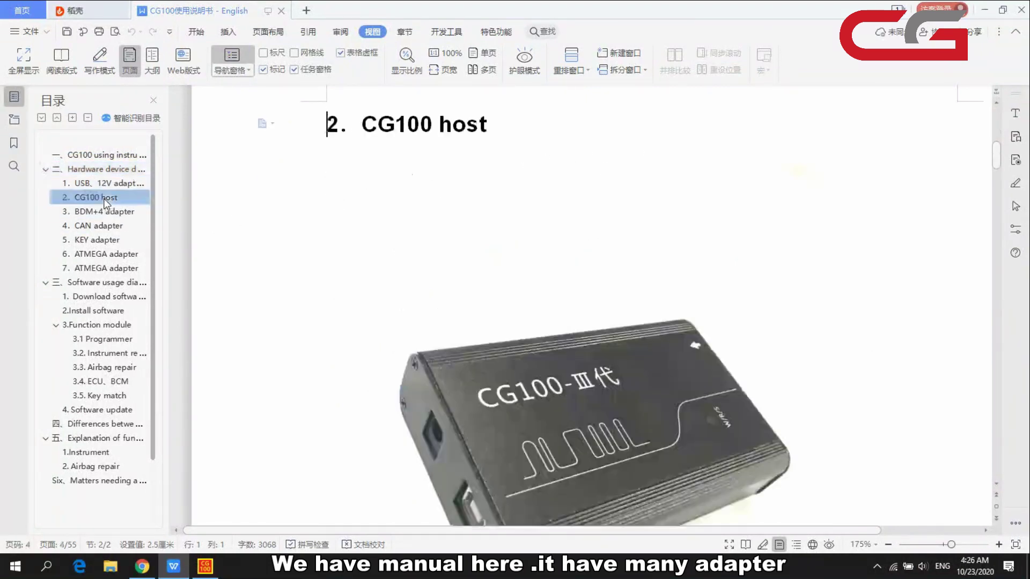
- Step through the CAN, KEY and ATMEGA adapter sections to 1. Download software website
click(107, 226)
click(109, 239)
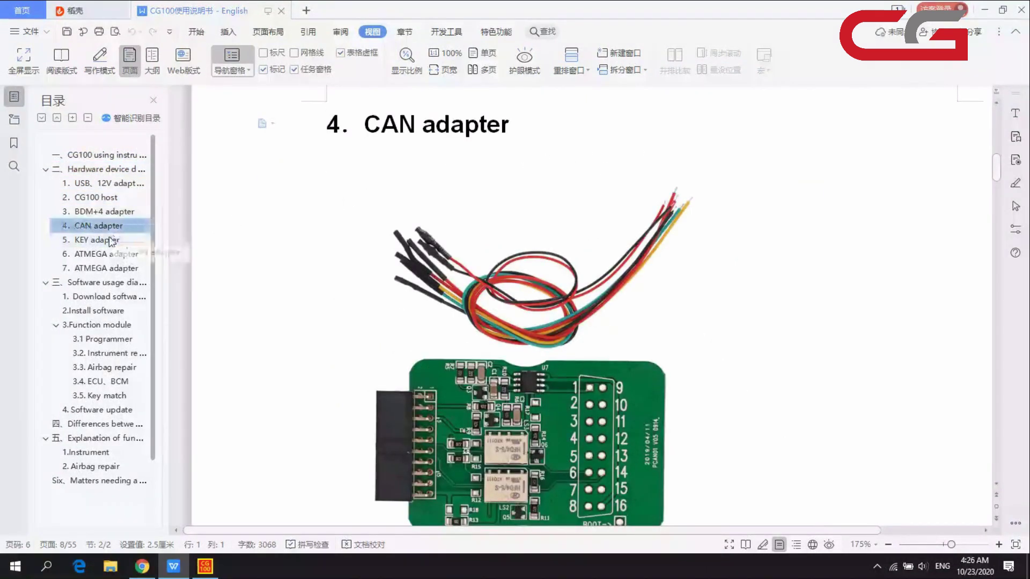
click(129, 255)
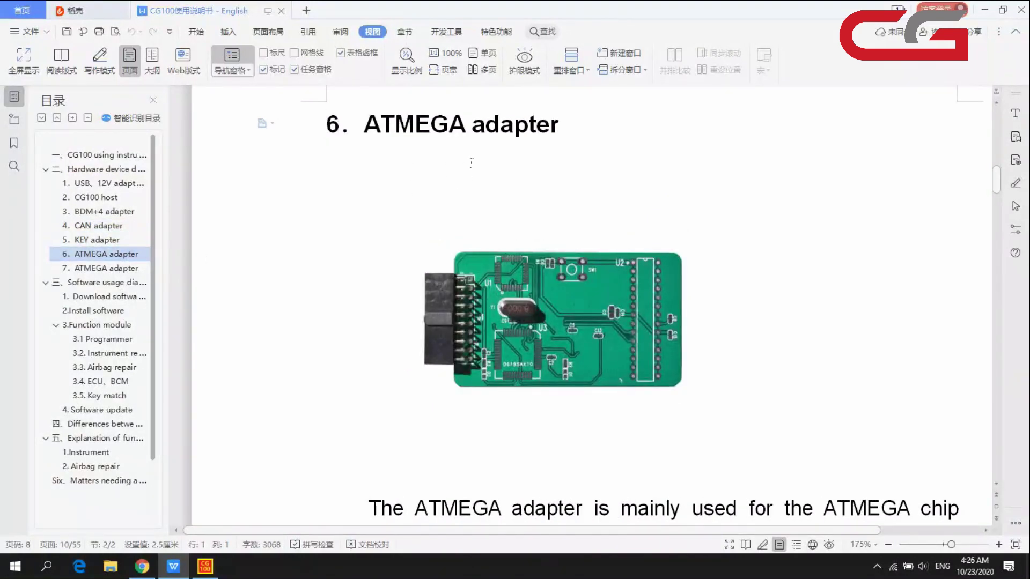
click(126, 265)
scroll(576, 224, down, 10)
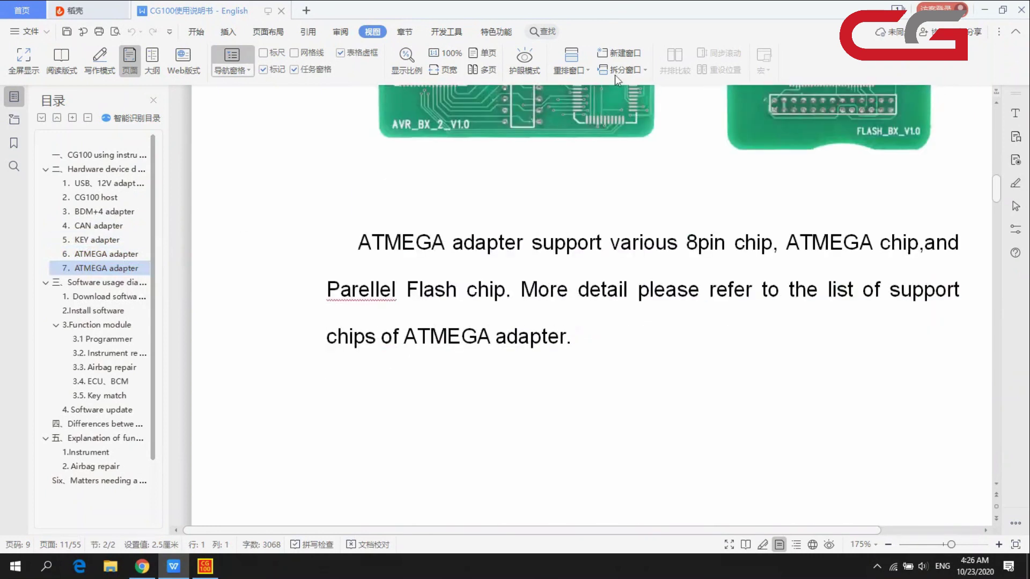
click(115, 297)
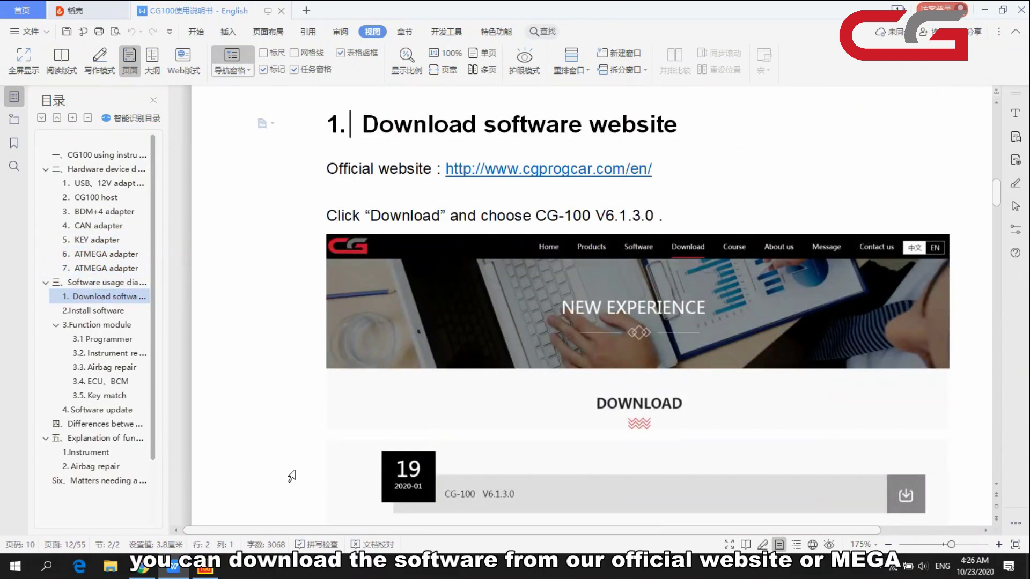
- Open the cgprogcar.com Download page, glance at the MEGA folder, then return to the CG100 manual
click(142, 568)
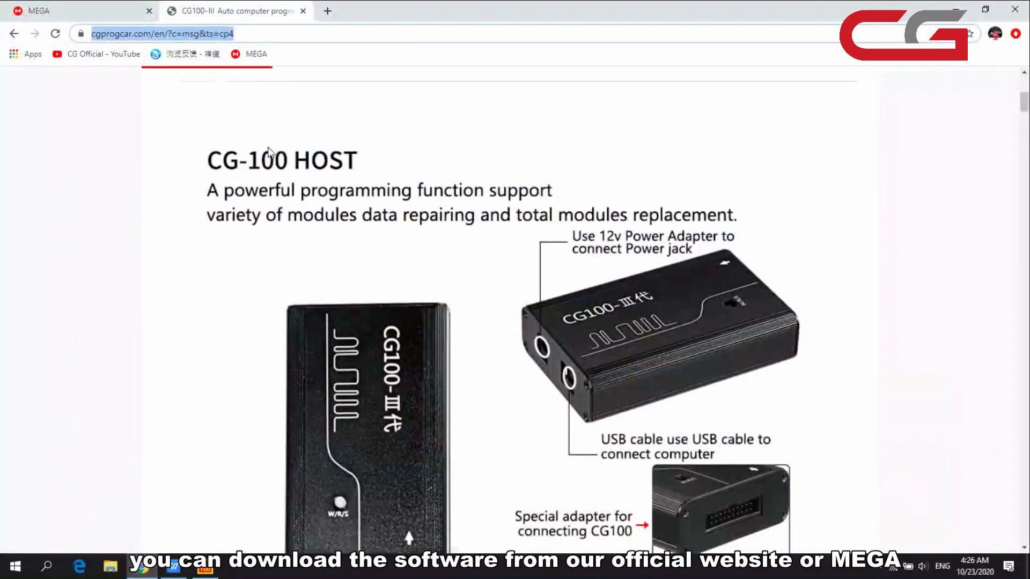
scroll(269, 150, up, 7)
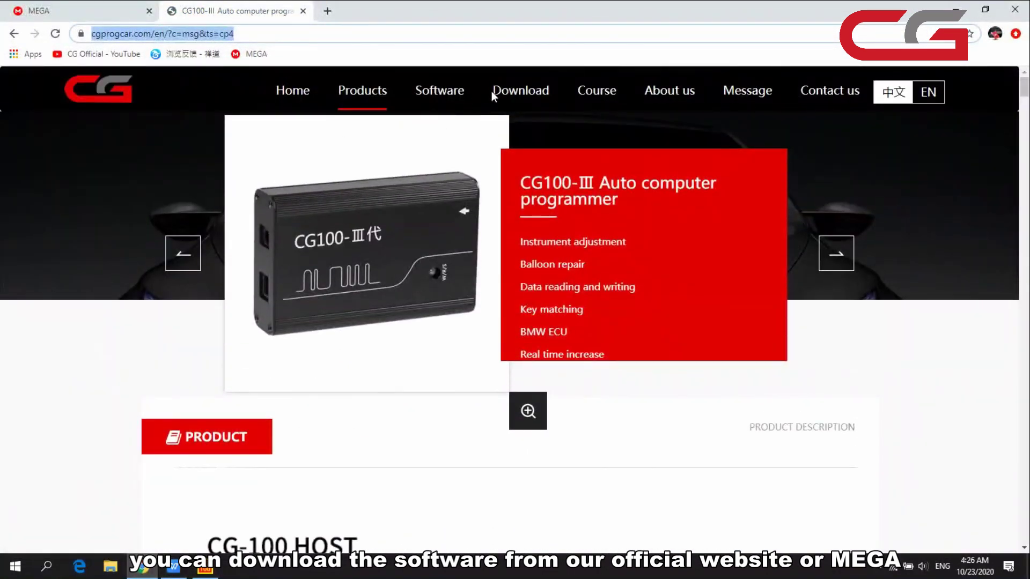
click(492, 91)
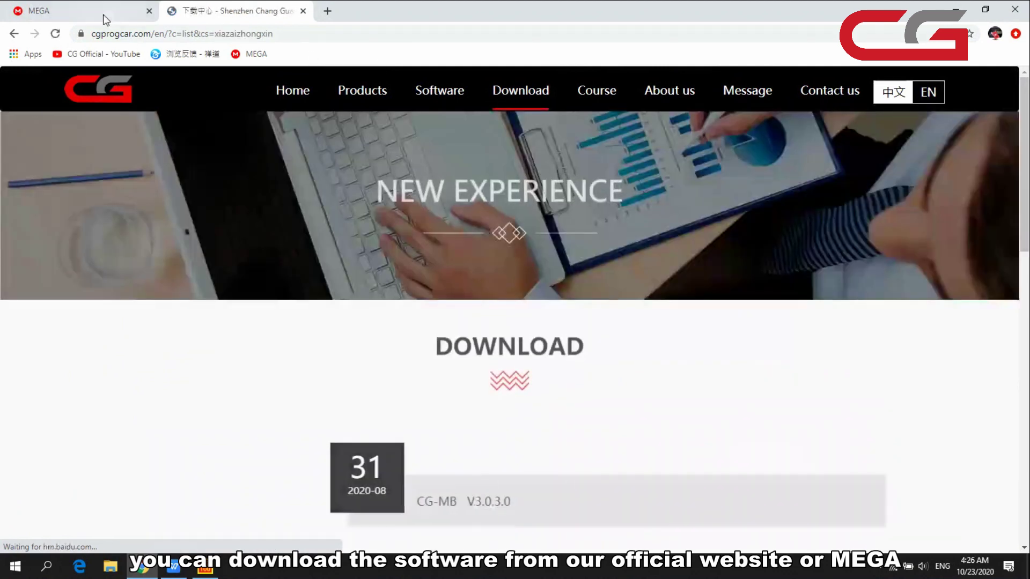
click(99, 8)
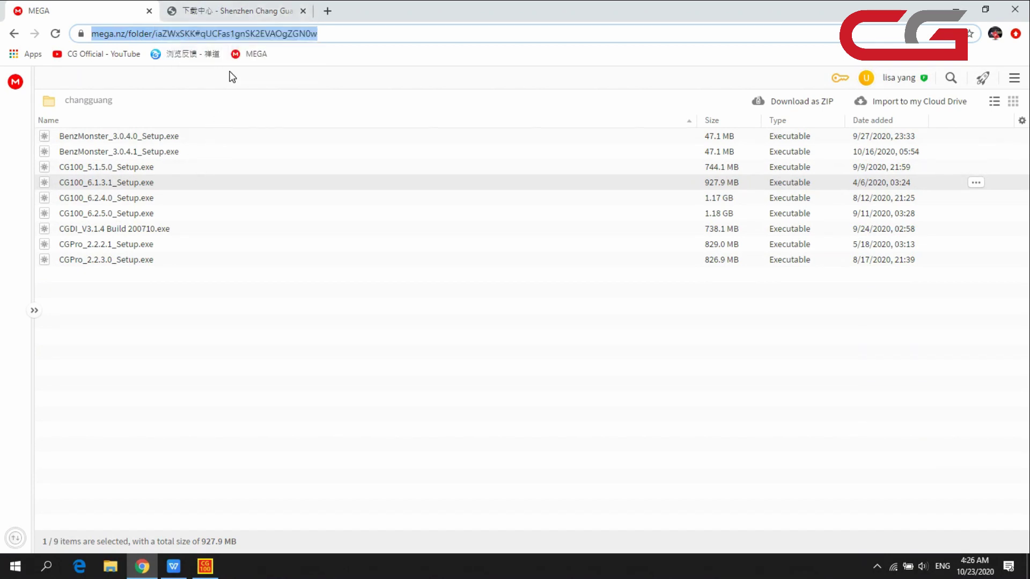
click(228, 11)
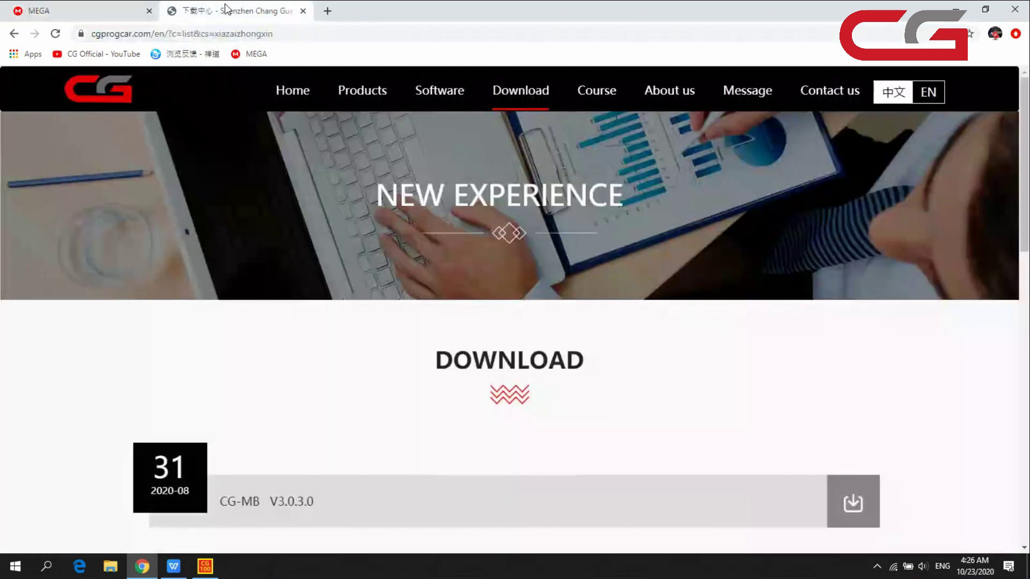
scroll(490, 285, down, 5)
scroll(490, 286, up, 5)
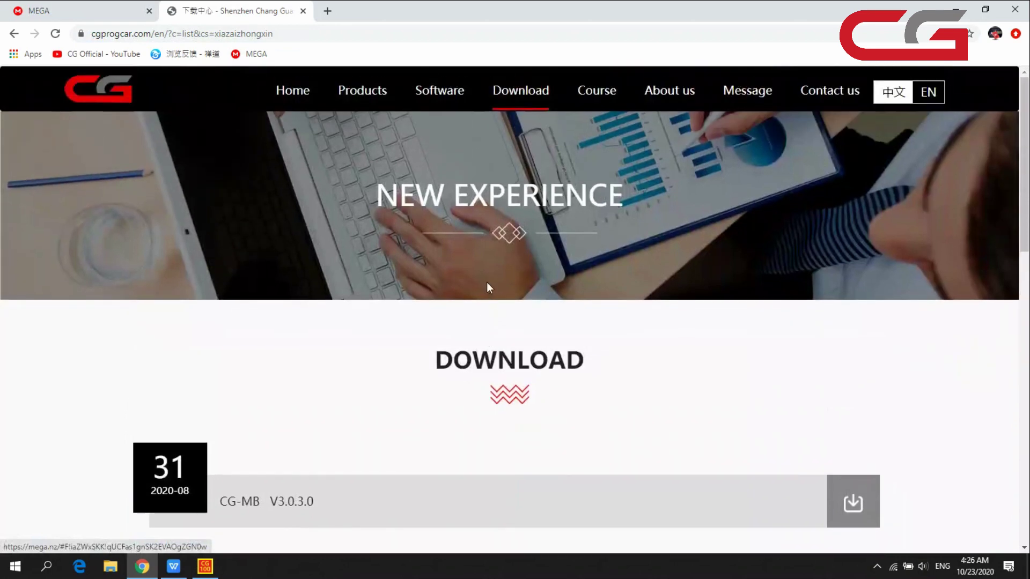
key(alt+Tab)
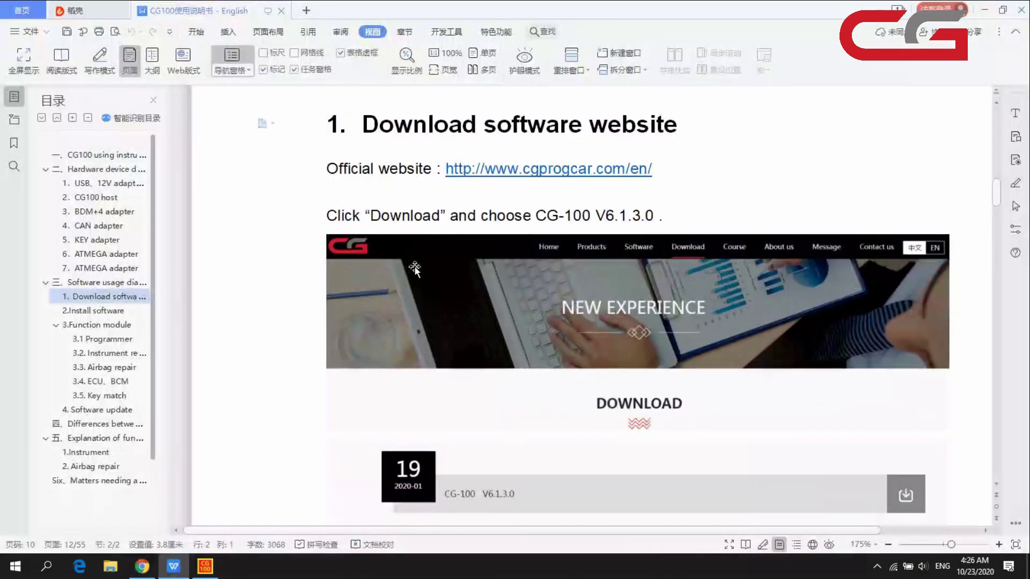
- Show the manual's 3.1 Programmer section with its 9S08LG32 example, then minimize WPS Writer
click(134, 309)
click(134, 338)
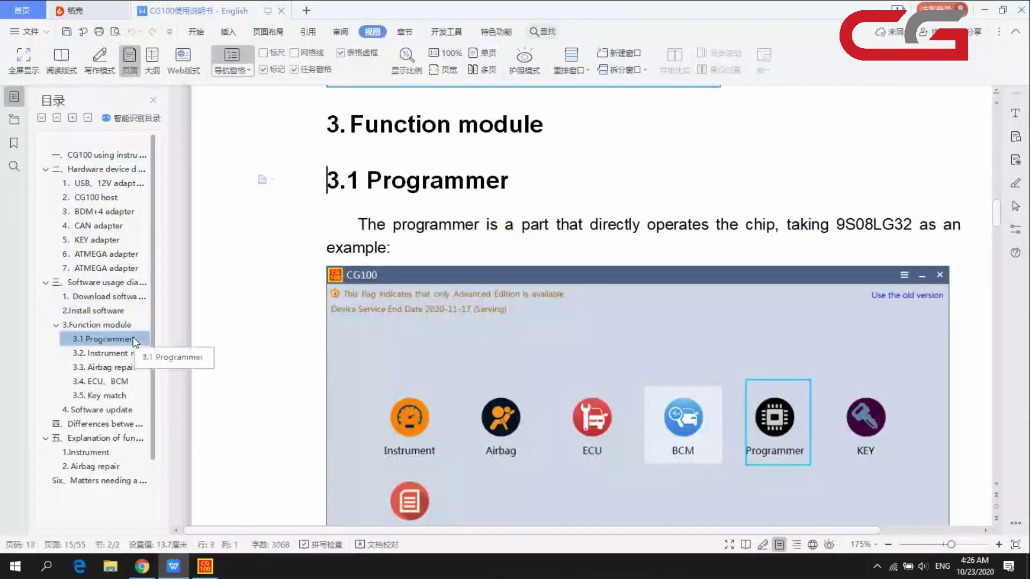
scroll(784, 246, down, 3)
scroll(762, 244, up, 2)
scroll(742, 243, down, 2)
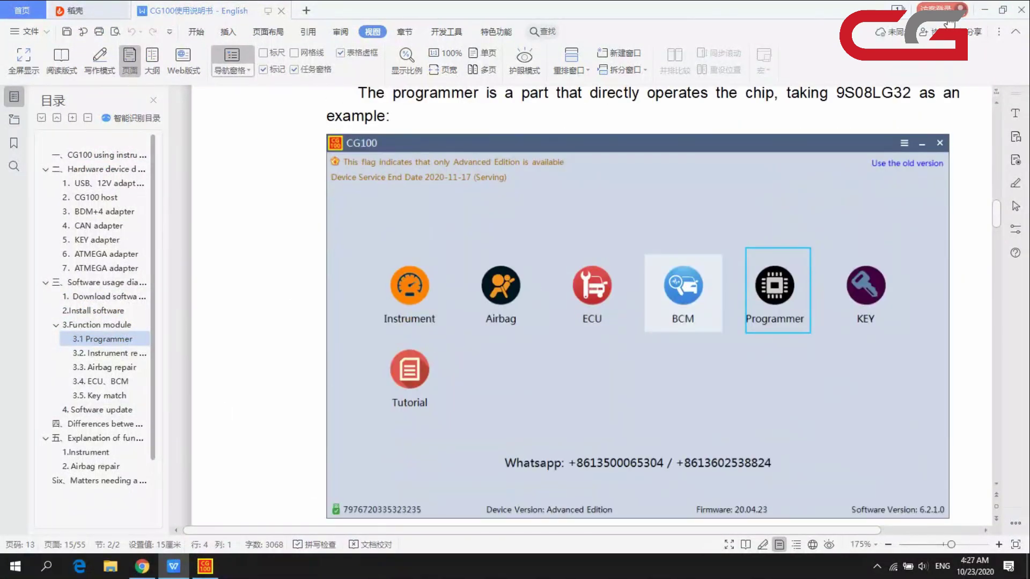
click(986, 10)
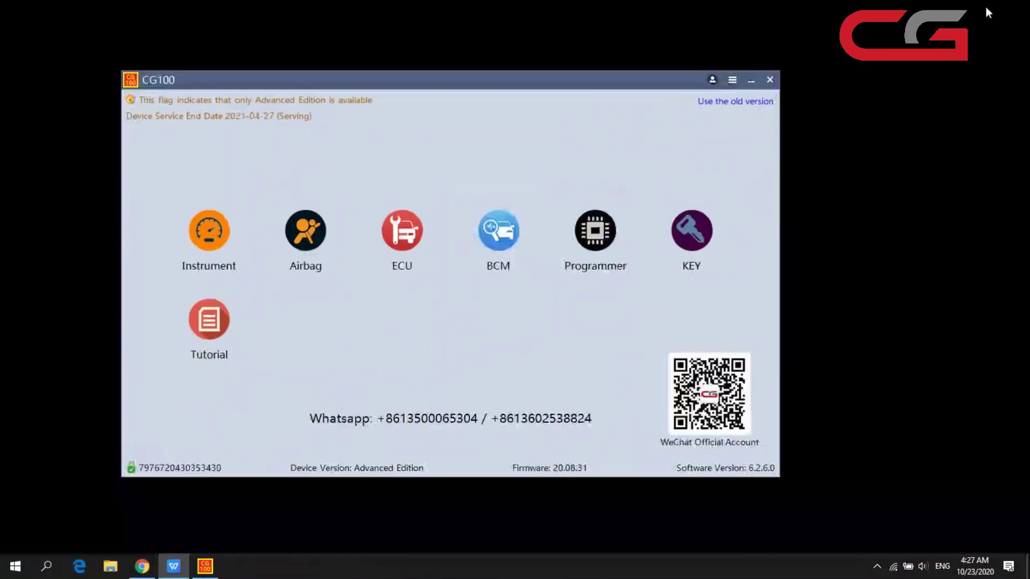
- Open the Buick Excelle 24C04 Instrument chip page and display the 8-pin chip adapter picture
click(203, 256)
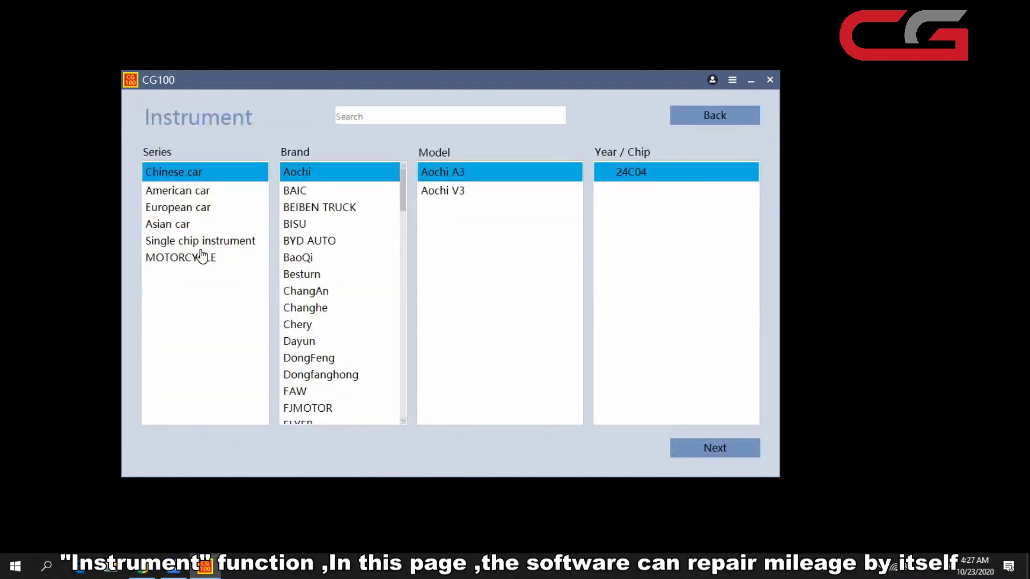
click(205, 212)
click(207, 194)
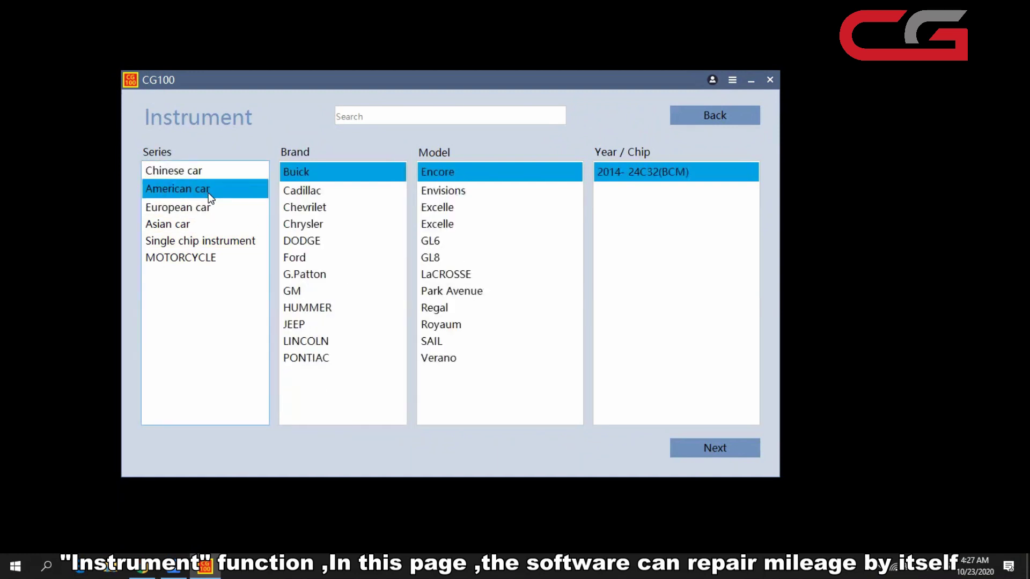
click(485, 206)
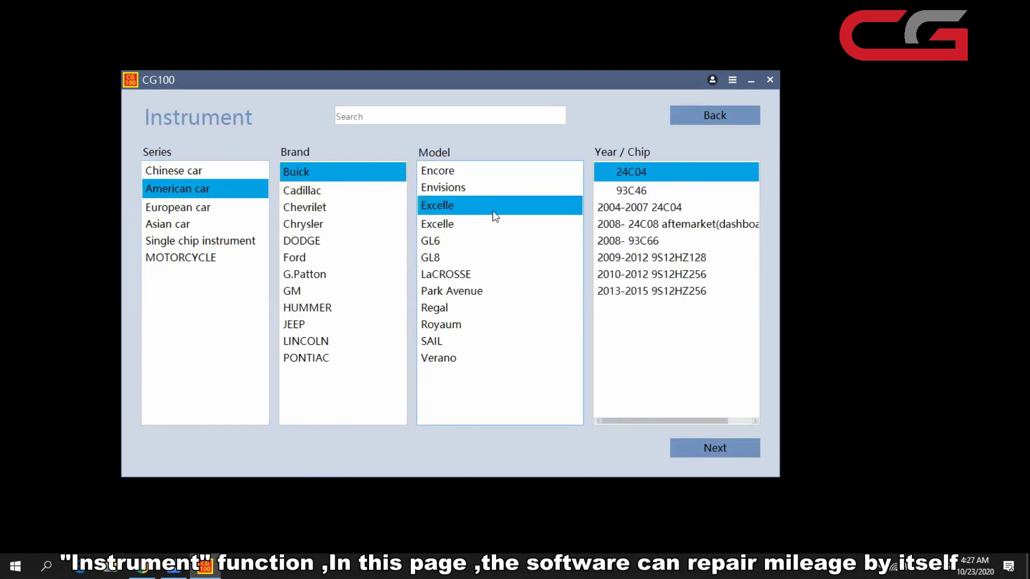
click(711, 453)
click(237, 180)
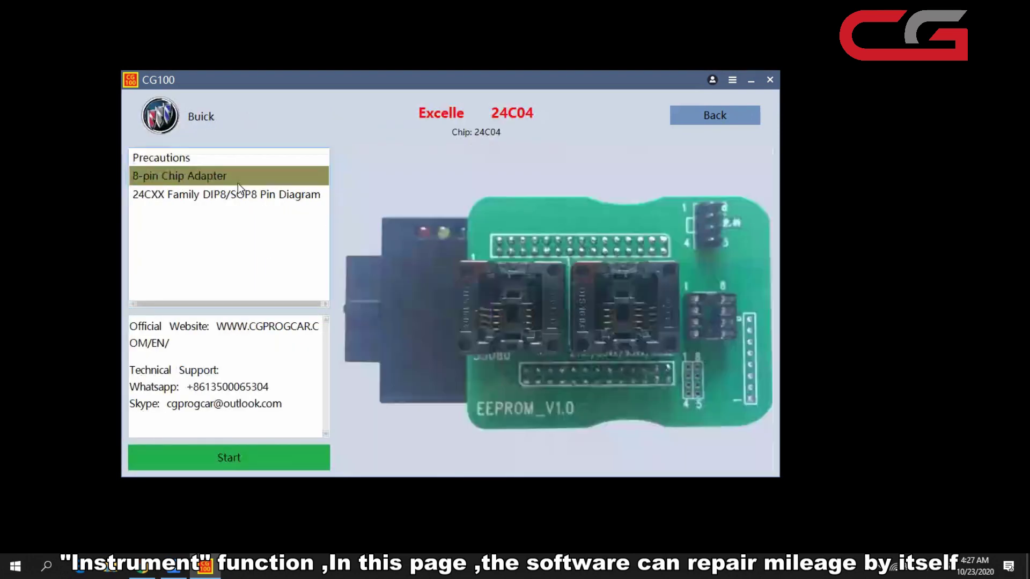
- View the 24CXX DIP8/SOP8 pin diagram, start the Excelle 24C04 session, and dismiss the external power warning
click(239, 194)
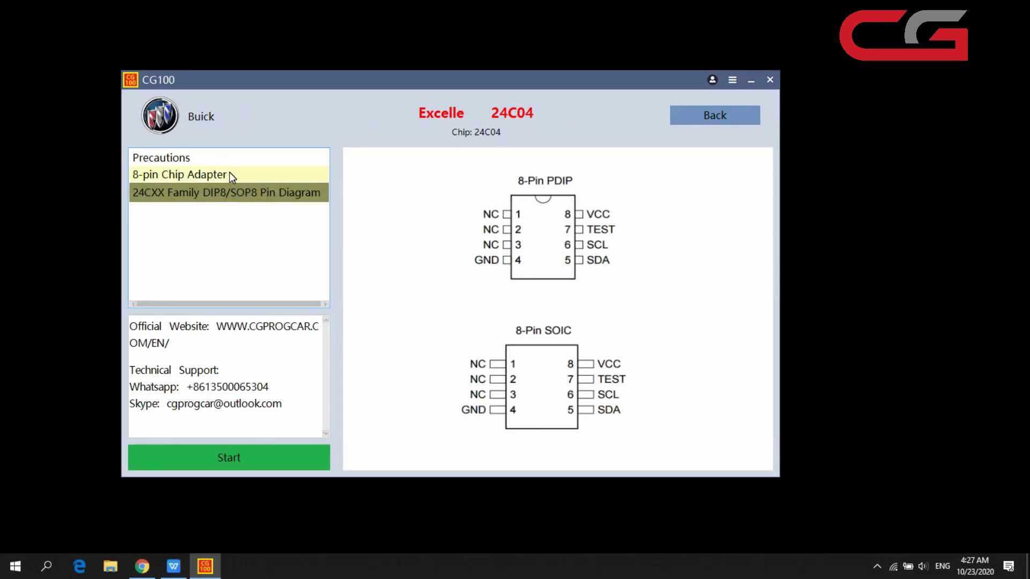
click(227, 457)
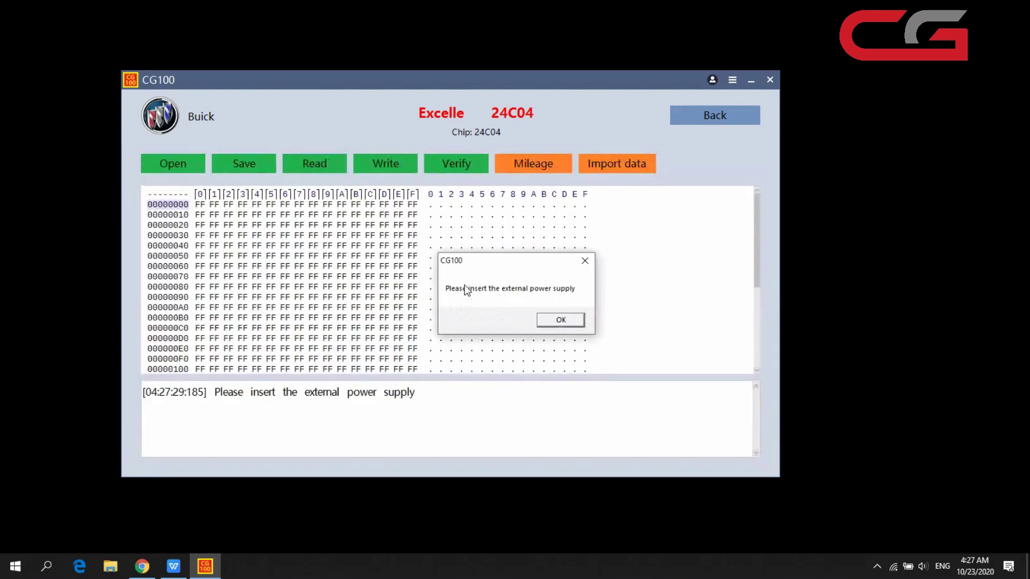
click(573, 321)
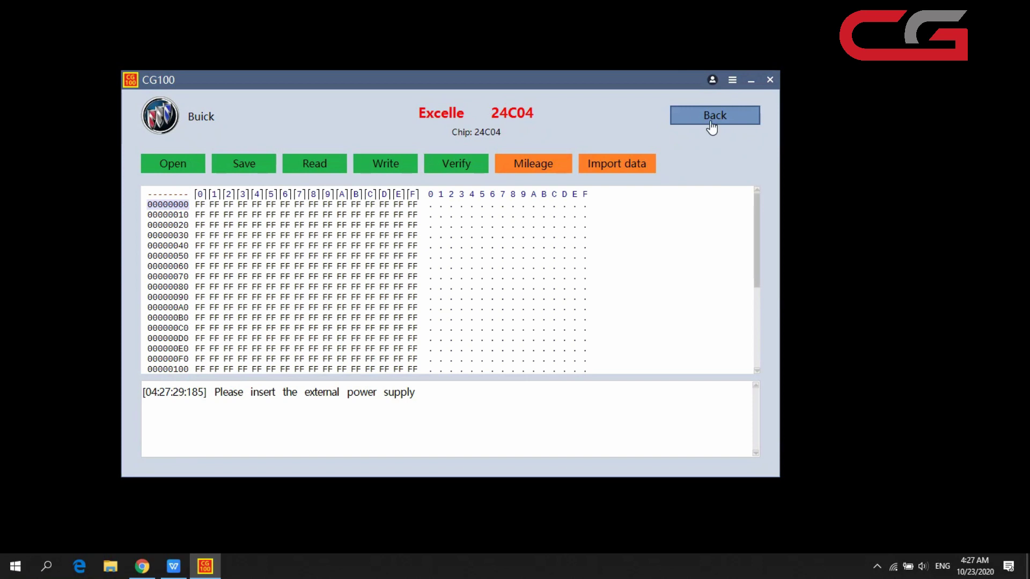
- Go back through the chip data and model list to the CG100 main menu
click(712, 124)
click(712, 127)
click(713, 127)
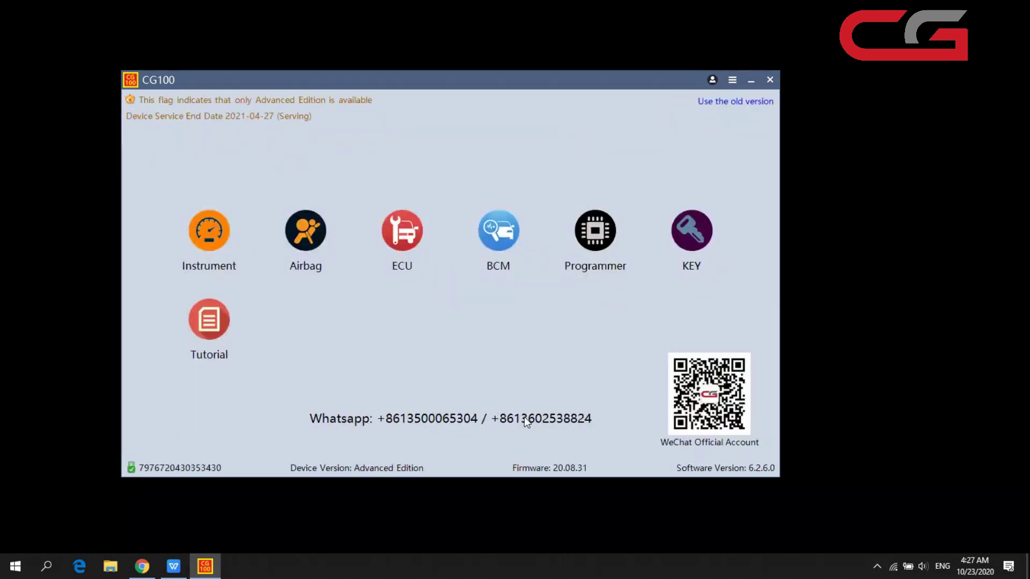
click(230, 252)
click(211, 223)
click(211, 207)
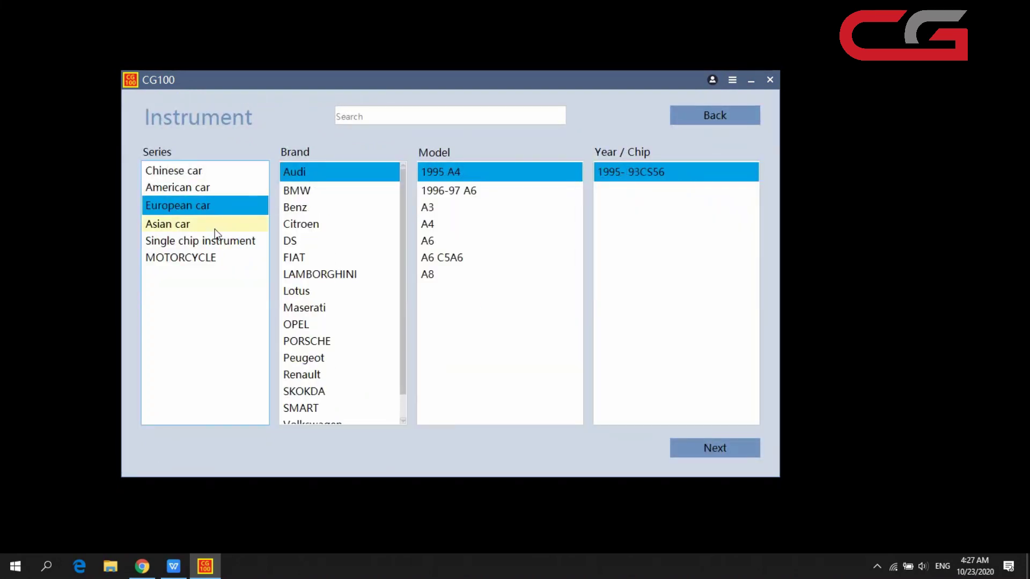
click(216, 239)
click(209, 260)
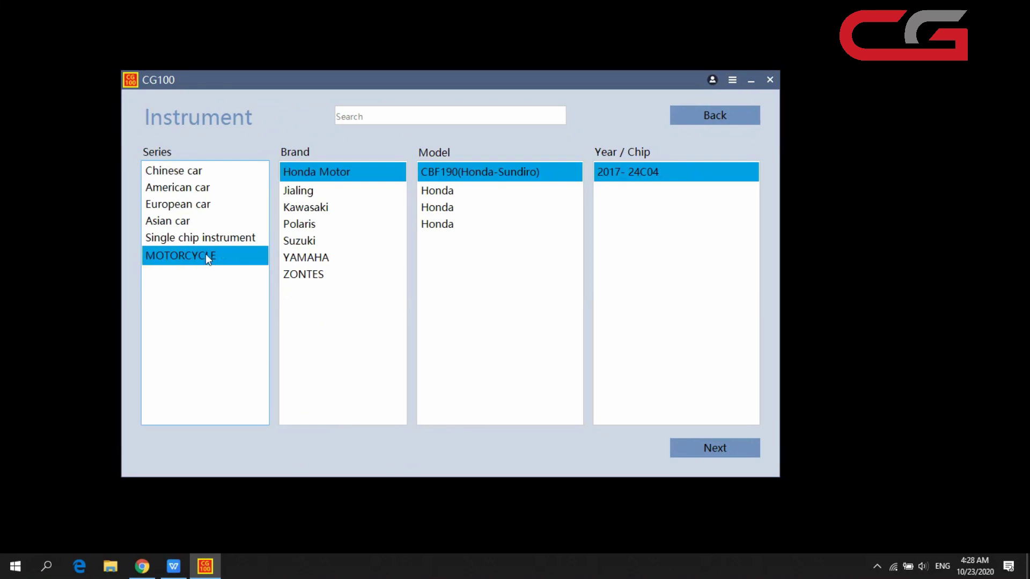
click(207, 236)
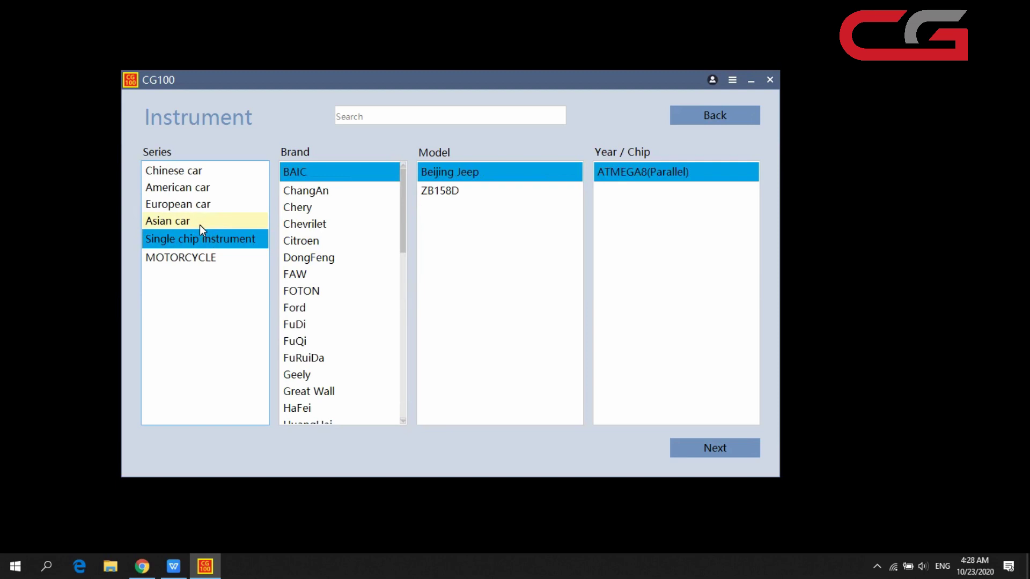
click(199, 224)
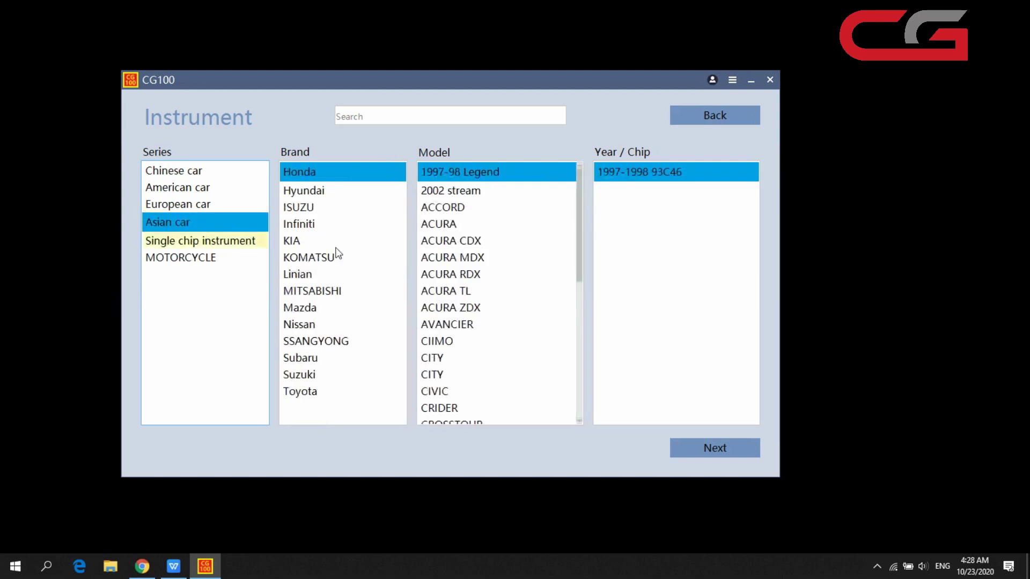
click(153, 205)
scroll(359, 255, down, 1)
scroll(354, 263, up, 1)
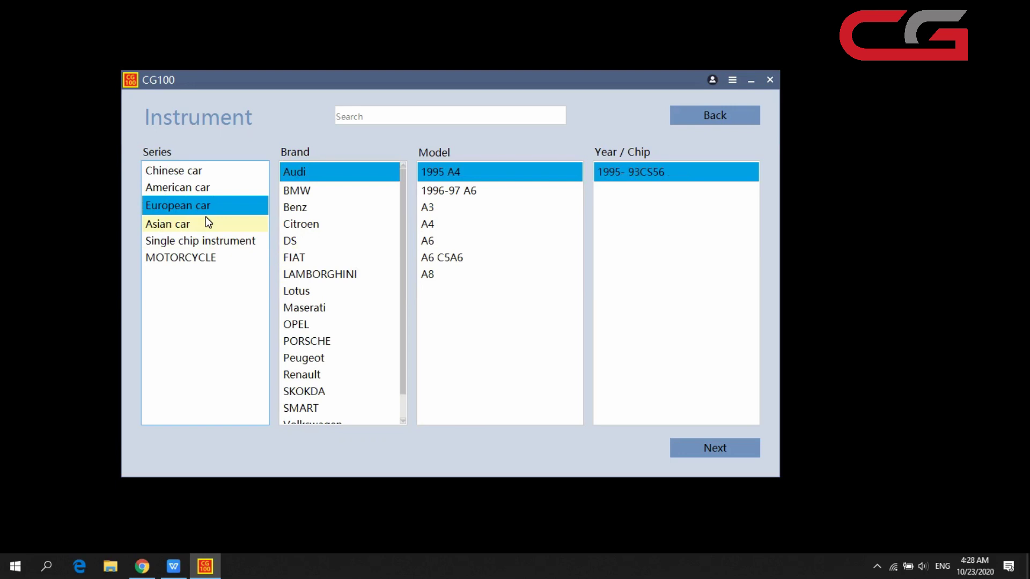
click(201, 188)
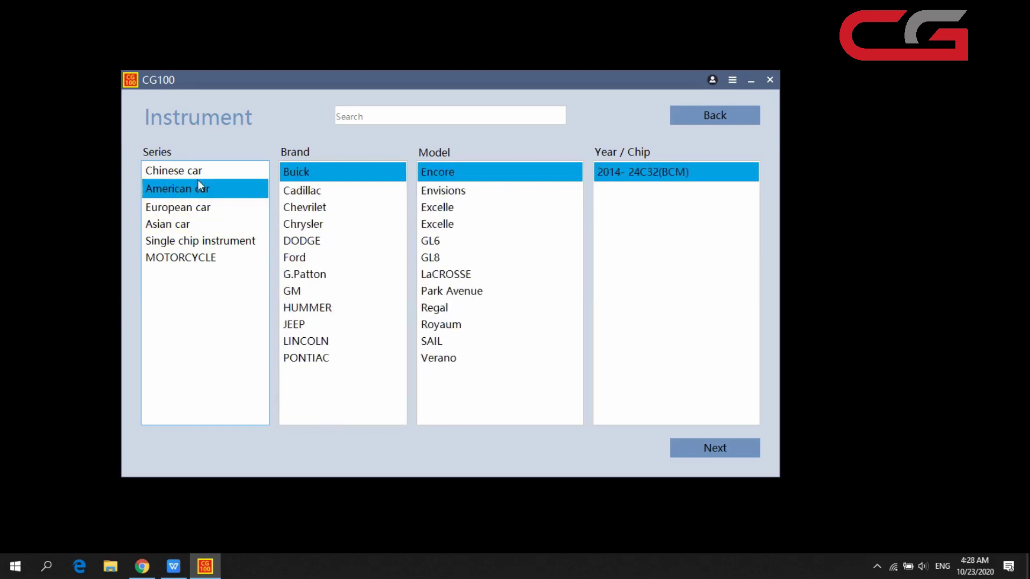
click(734, 125)
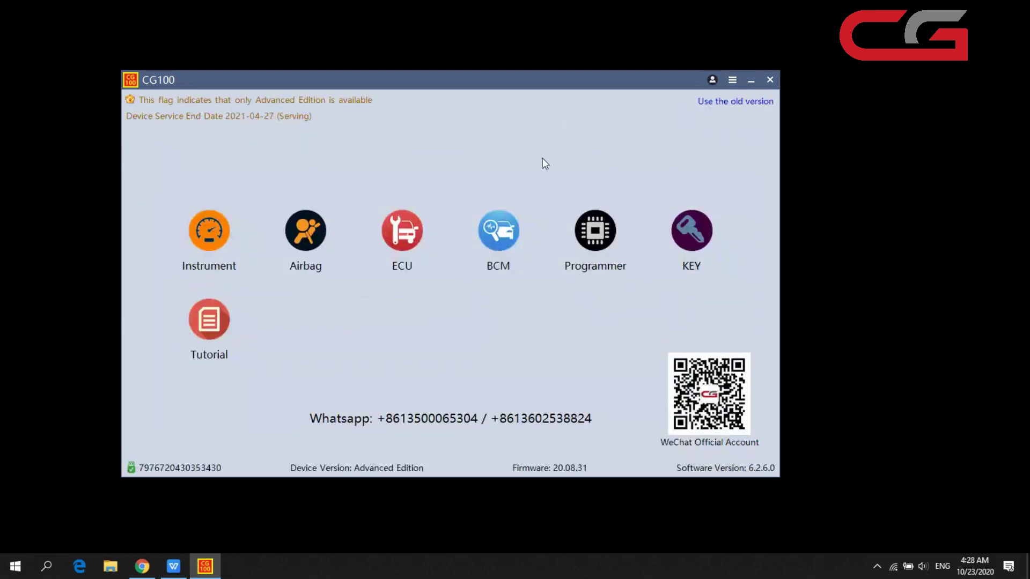
- Open Airbag and browse the American and Asian car airbag lists
click(327, 234)
click(198, 194)
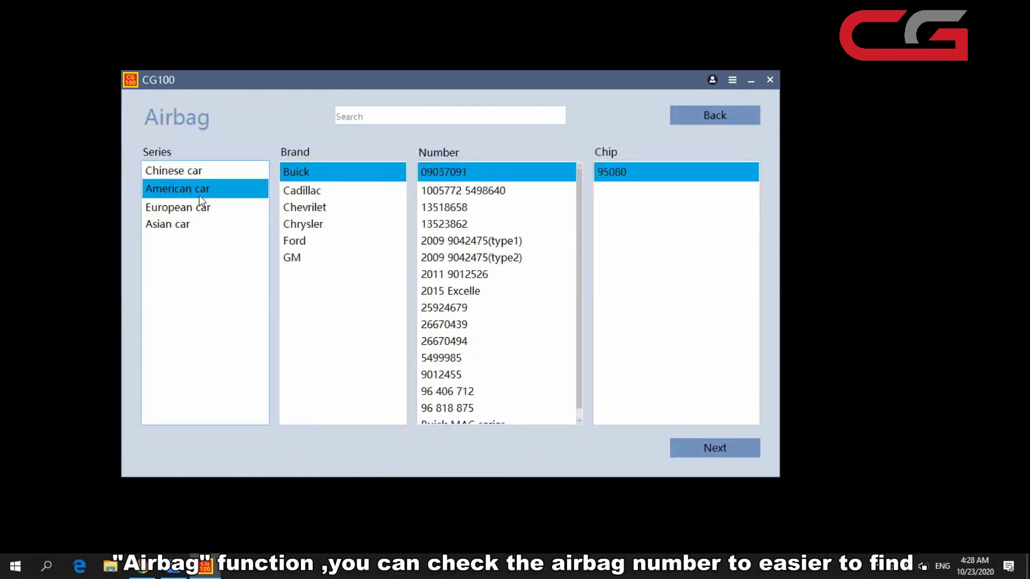
click(200, 222)
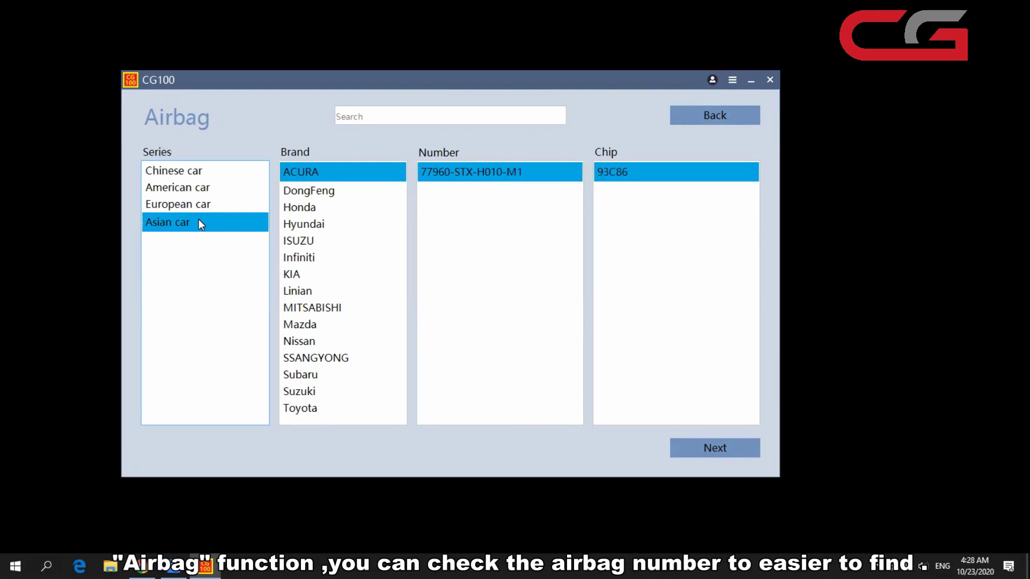
click(191, 188)
scroll(472, 291, down, 1)
scroll(483, 258, up, 1)
- Search airbag numbers for 95910, select 95910-2B200, and open its 95320 chip page
click(404, 120)
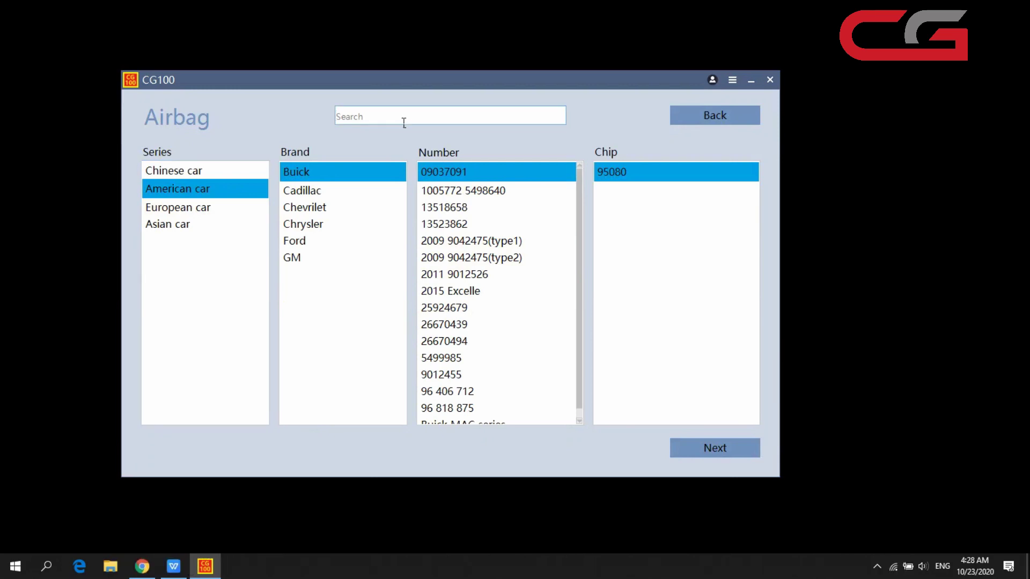
text(9)
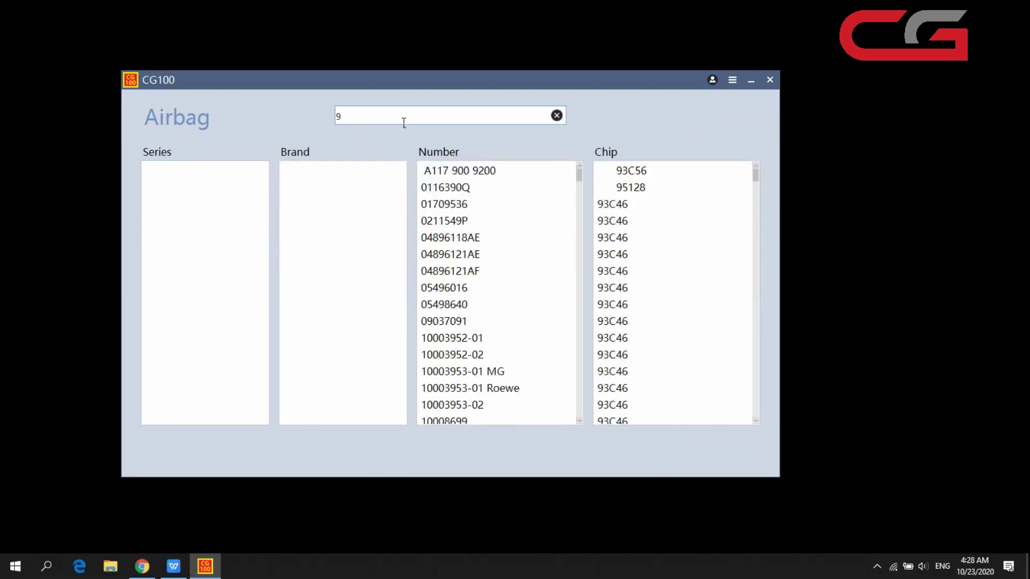
text(5910)
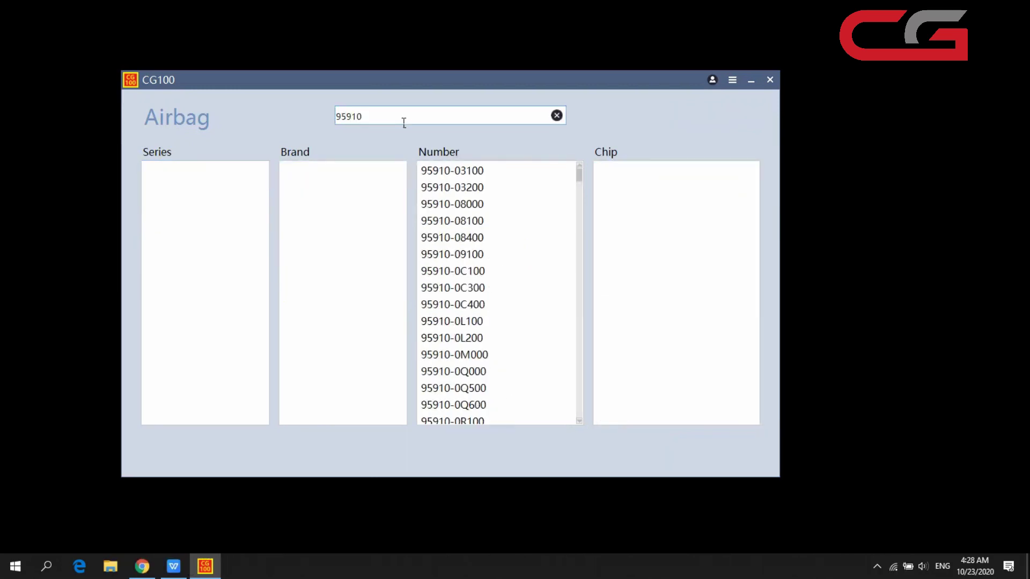
click(449, 221)
scroll(452, 253, down, 5)
scroll(452, 252, down, 12)
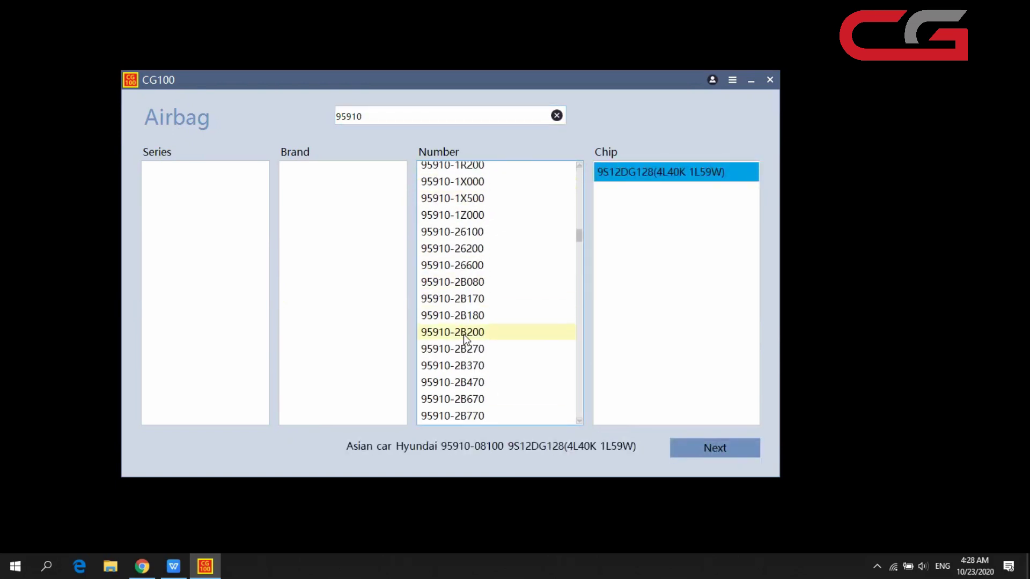
click(464, 330)
scroll(466, 327, down, 3)
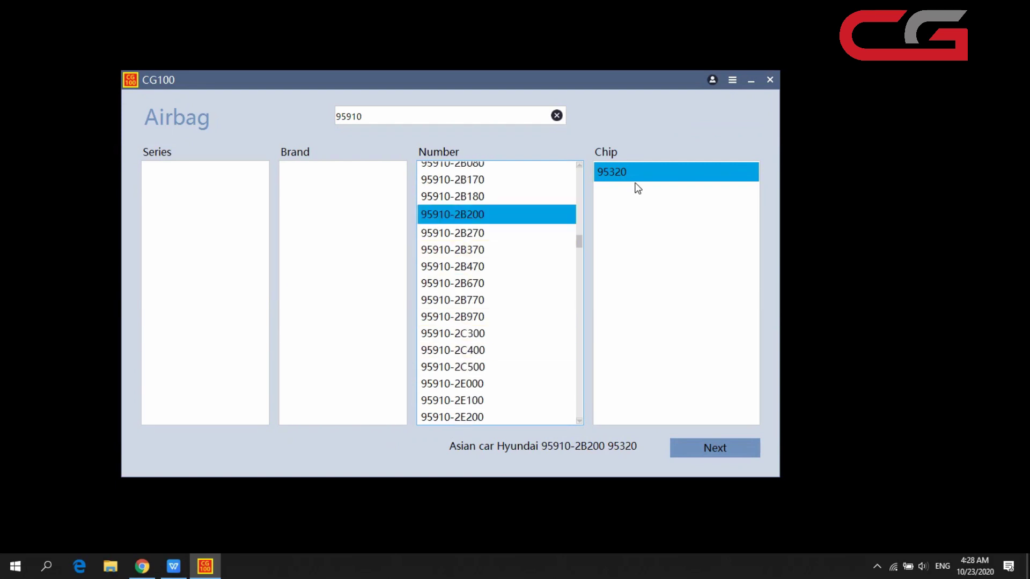
click(706, 448)
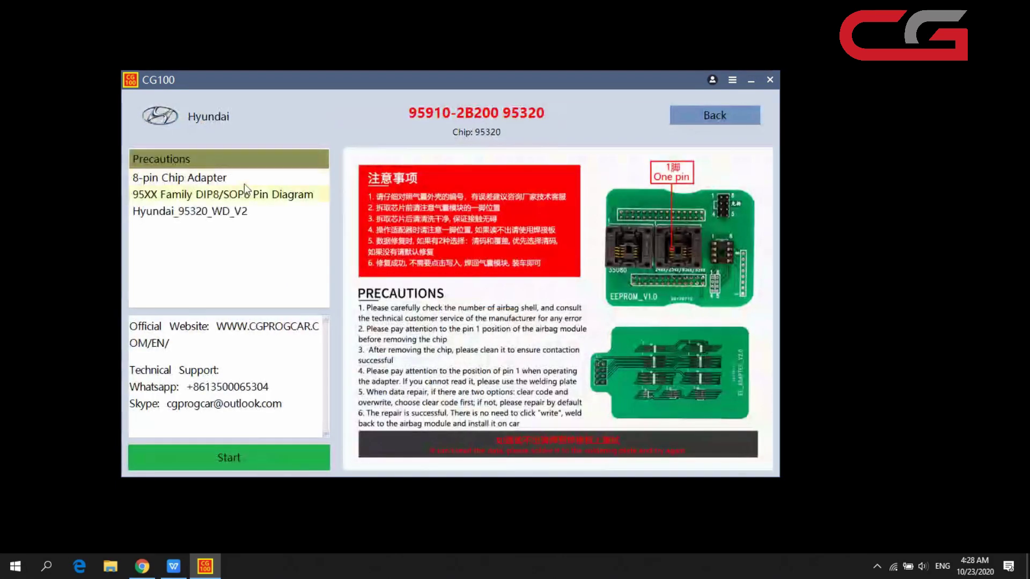